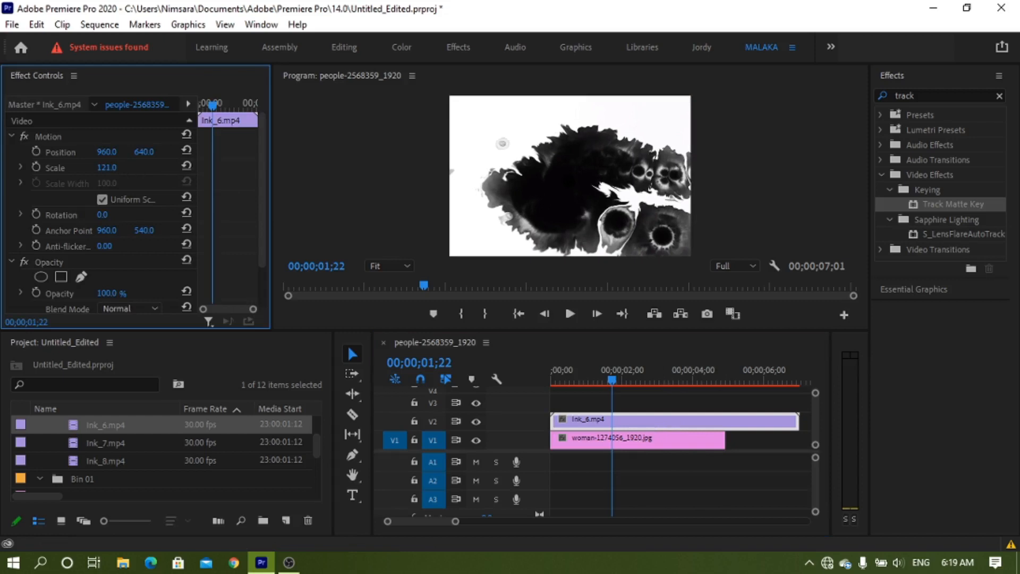
- Scale the Ink_6.mp4 clip to 121 and extend the woman-1274056_1920.jpg clip to end with it
{"action": "left_click_drag", "start_coordinate": [113, 168], "coordinate": [118, 168]}
{"action": "left_click_drag", "start_coordinate": [726, 440], "coordinate": [800, 440]}
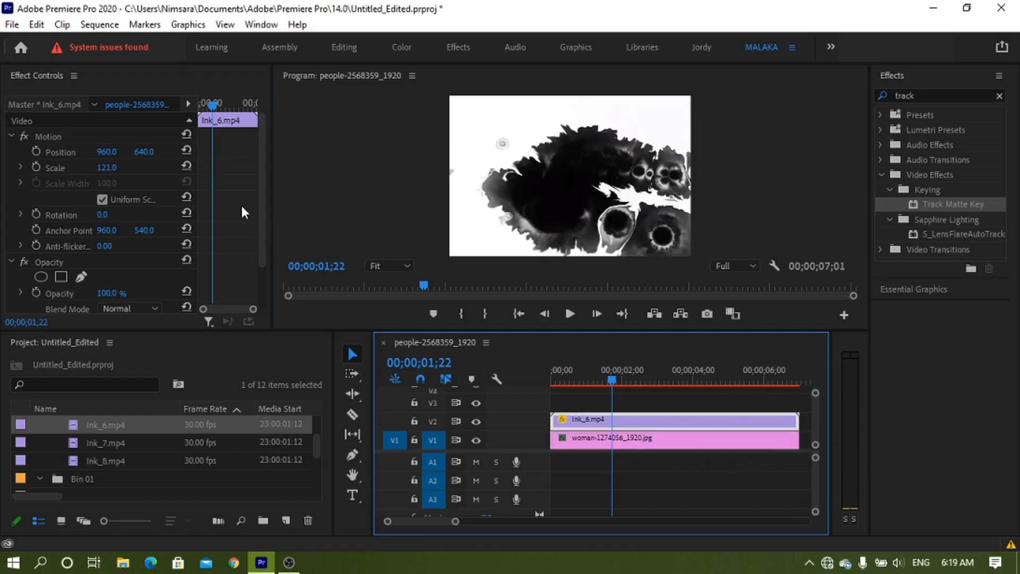
- Apply the Track Matte Key effect to the woman-1274056_1920.jpg clip on V1
{"action": "left_click", "coordinate": [640, 439]}
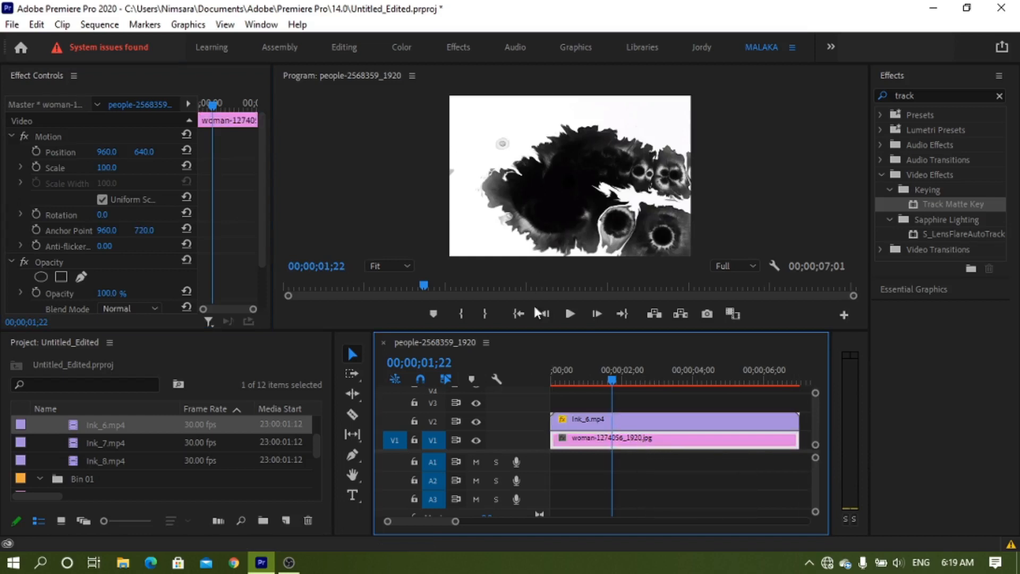
{"action": "left_click_drag", "start_coordinate": [614, 381], "coordinate": [651, 380]}
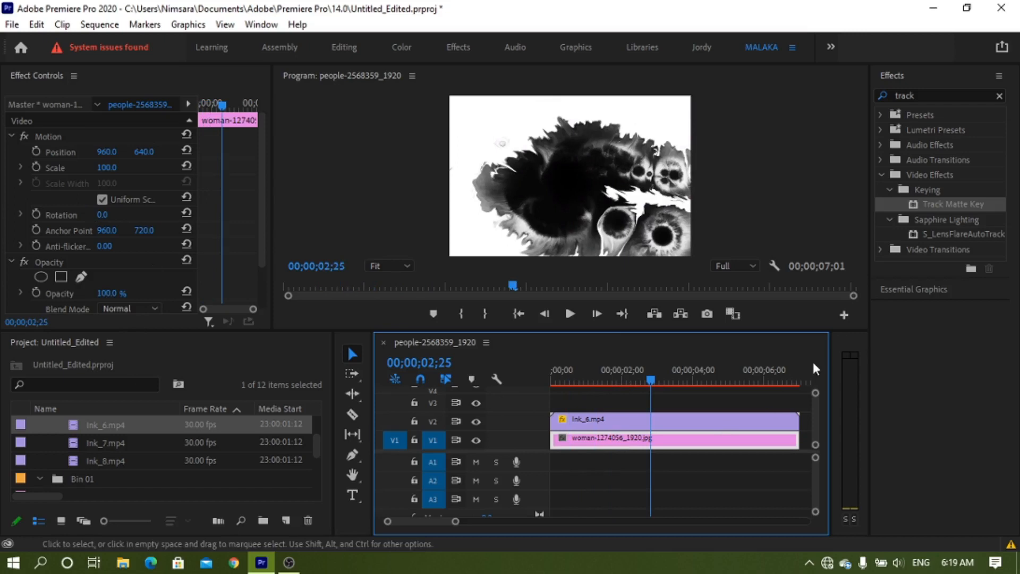
{"action": "left_click_drag", "start_coordinate": [943, 199], "coordinate": [666, 440]}
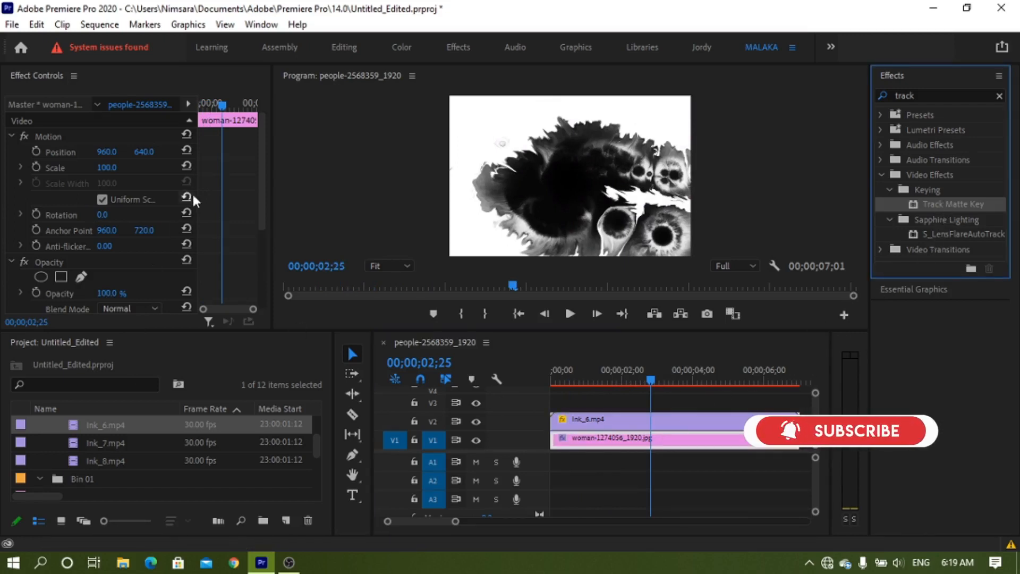
- Configure the photo's Track Matte Key with Video 2 as matte, Matte Luma compositing and Reverse enabled
{"action": "scroll", "coordinate": [184, 197], "scroll_direction": "down", "scroll_amount": 5}
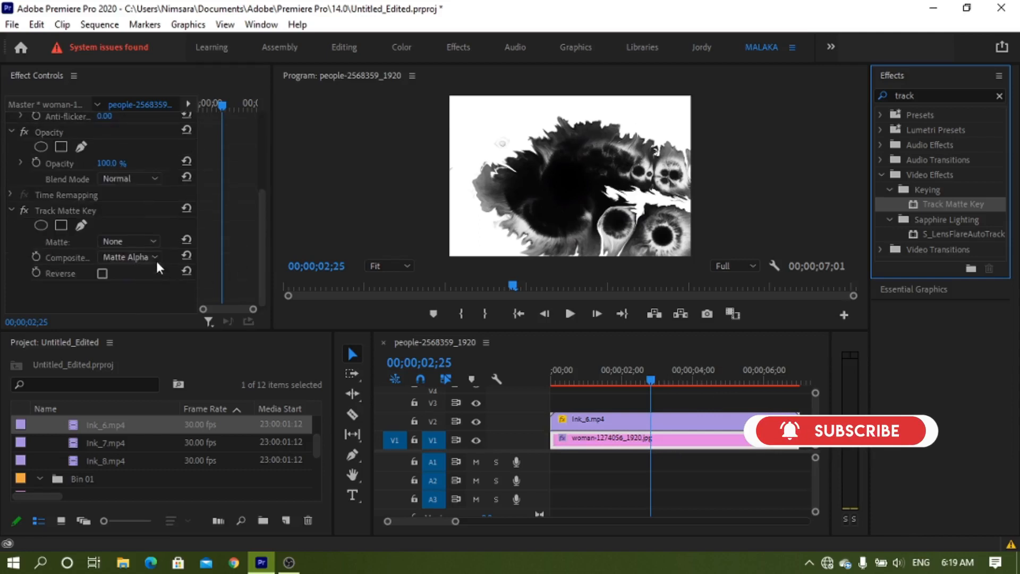
{"action": "left_click", "coordinate": [155, 241]}
{"action": "left_click", "coordinate": [144, 305]}
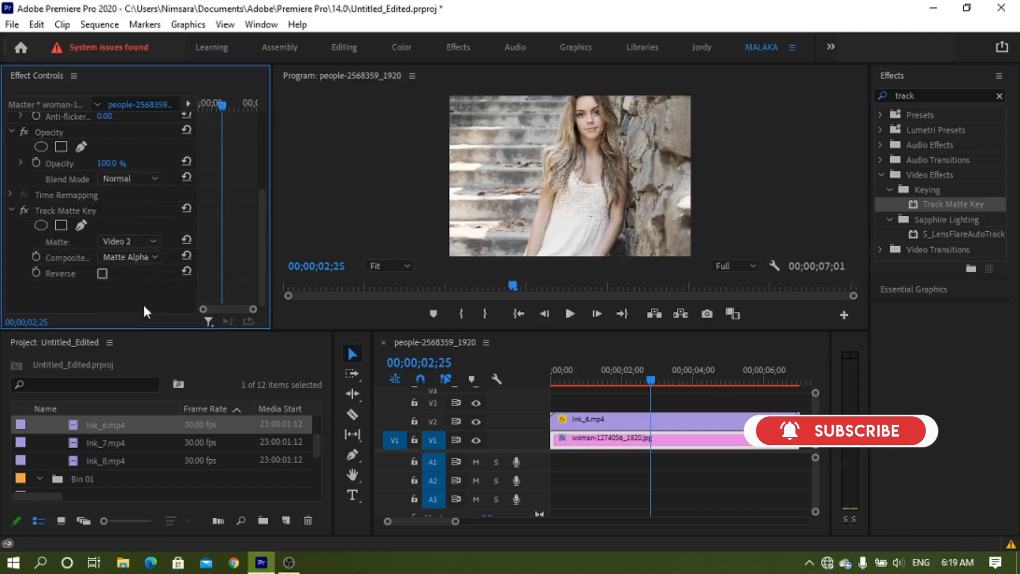
{"action": "left_click", "coordinate": [154, 259]}
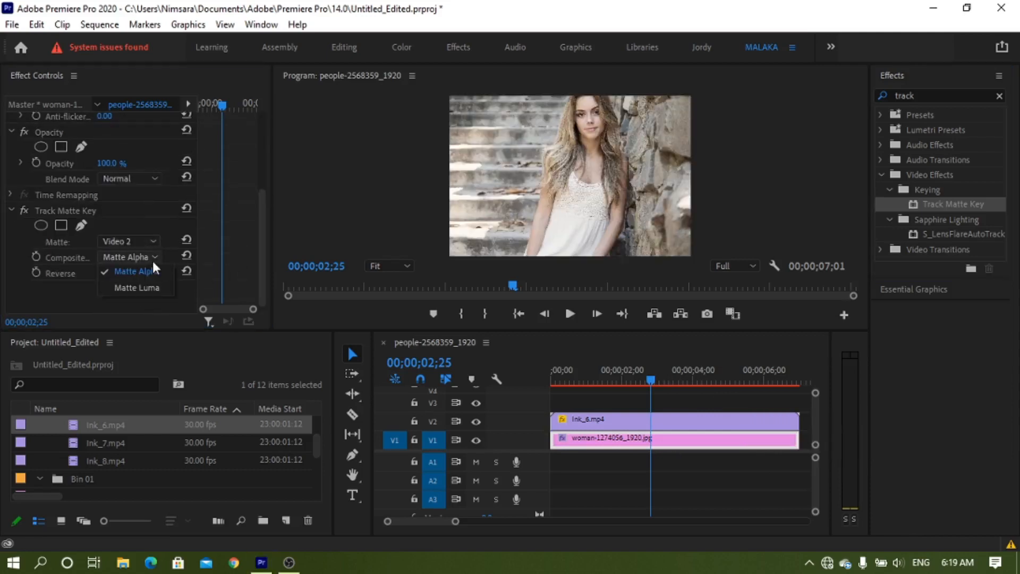
{"action": "left_click", "coordinate": [130, 288]}
{"action": "left_click", "coordinate": [103, 274]}
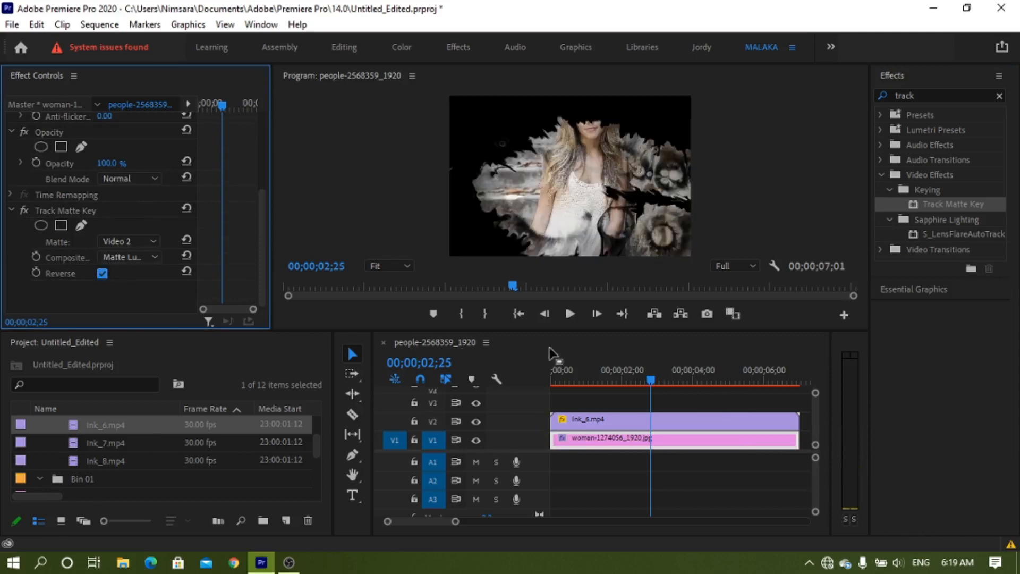
- Scale the Ink_6.mp4 matte clip to 156 and preview the reveal further along the timeline
{"action": "left_click_drag", "start_coordinate": [652, 381], "coordinate": [699, 385]}
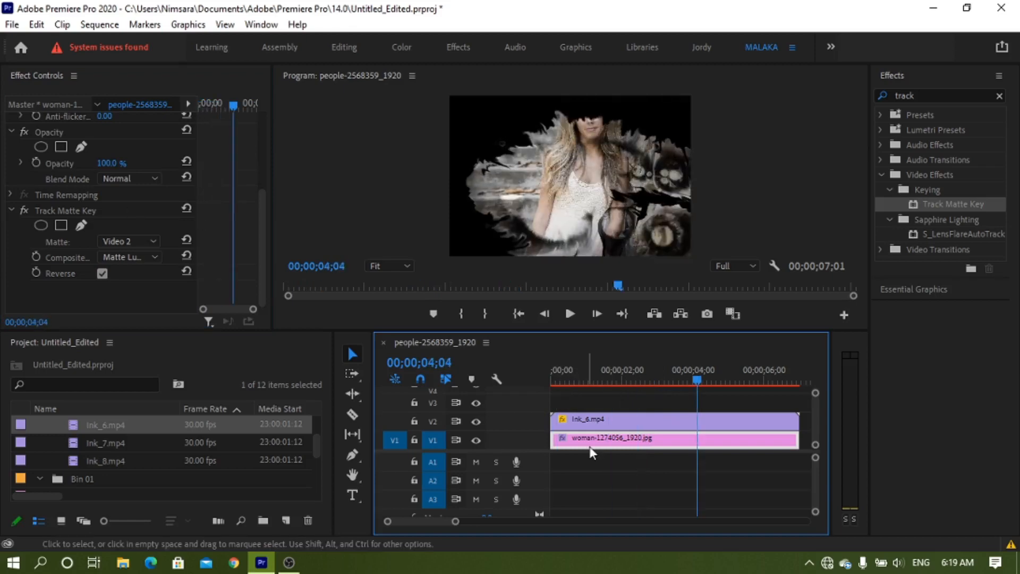
{"action": "left_click", "coordinate": [592, 423]}
{"action": "left_click_drag", "start_coordinate": [106, 168], "coordinate": [123, 168]}
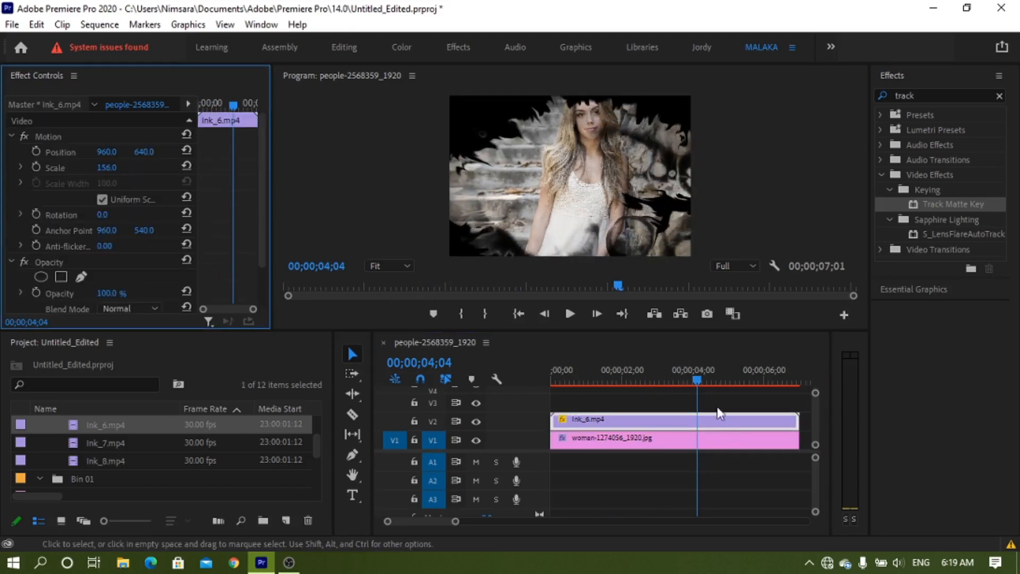
{"action": "left_click_drag", "start_coordinate": [700, 387], "coordinate": [748, 401]}
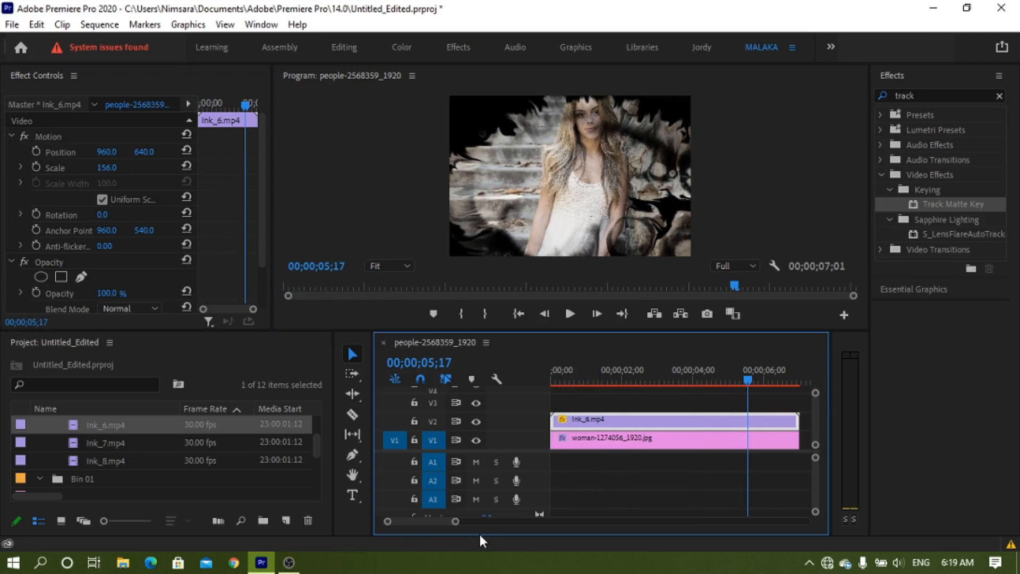
- Place woman-936549.jpg on V1 directly after the woman-1274056_1920.jpg clip
{"action": "left_click_drag", "start_coordinate": [455, 521], "coordinate": [503, 521]}
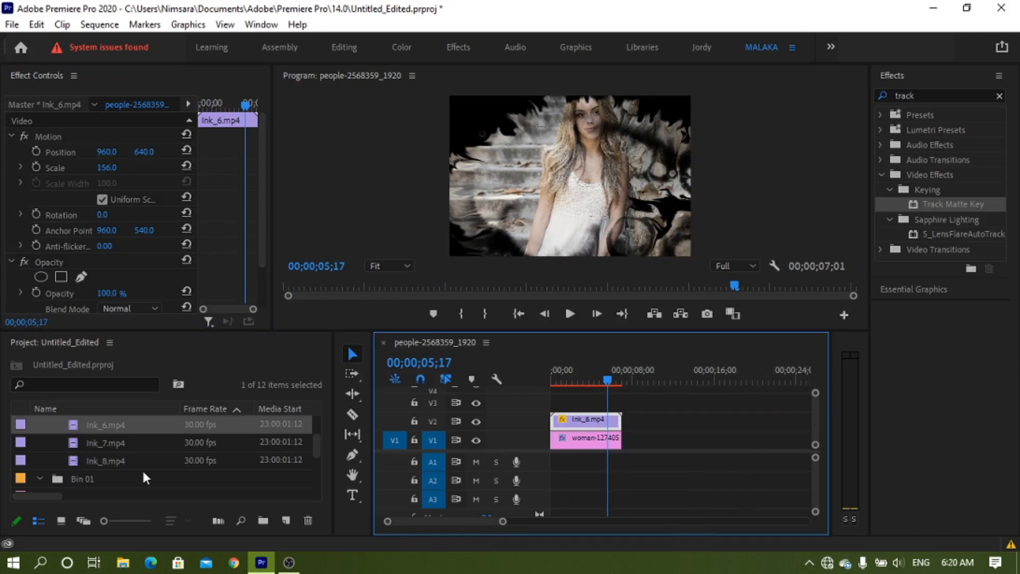
{"action": "scroll", "coordinate": [148, 467], "scroll_direction": "down", "scroll_amount": 1}
{"action": "scroll", "coordinate": [149, 470], "scroll_direction": "down", "scroll_amount": 3}
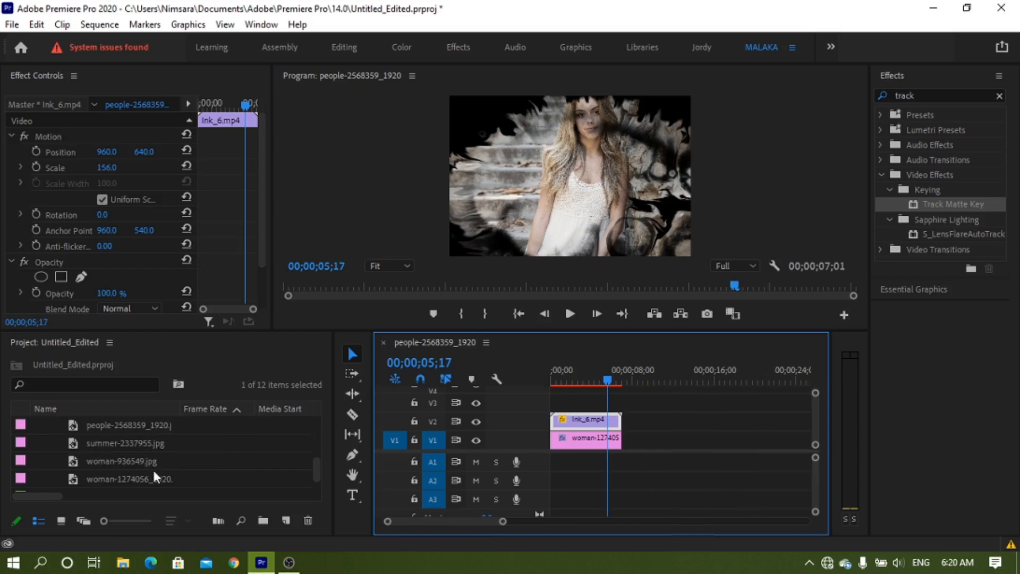
{"action": "left_click_drag", "start_coordinate": [124, 457], "coordinate": [625, 456]}
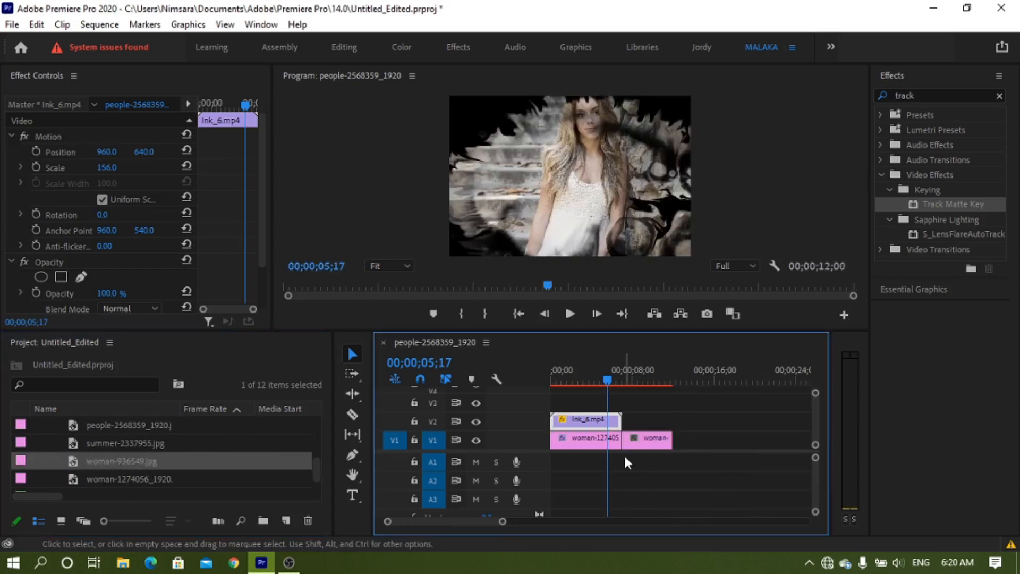
- Set the woman-936549.jpg clip's rotation to 3° and its scale to 75
{"action": "left_click", "coordinate": [652, 381]}
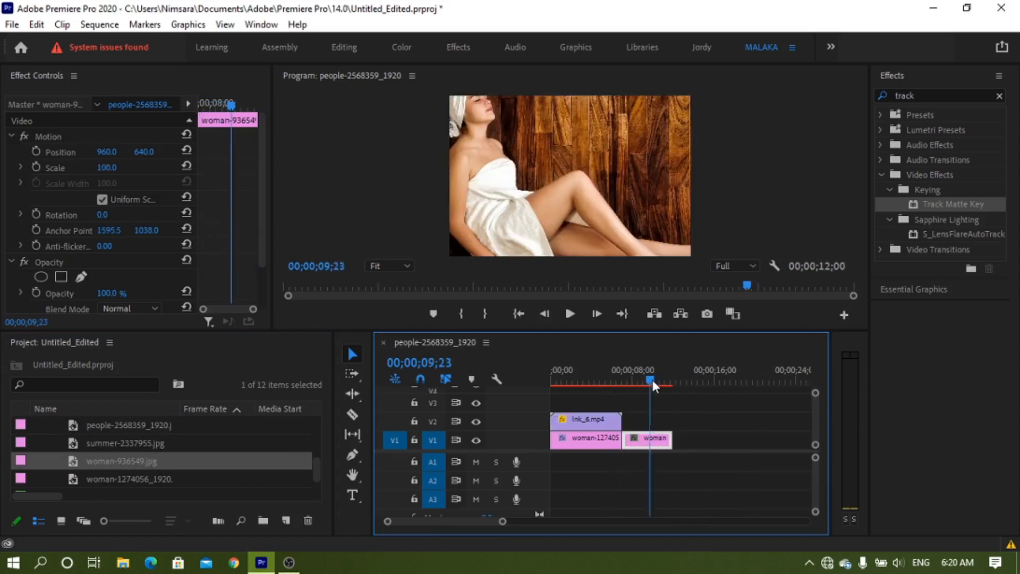
{"action": "left_click", "coordinate": [529, 174]}
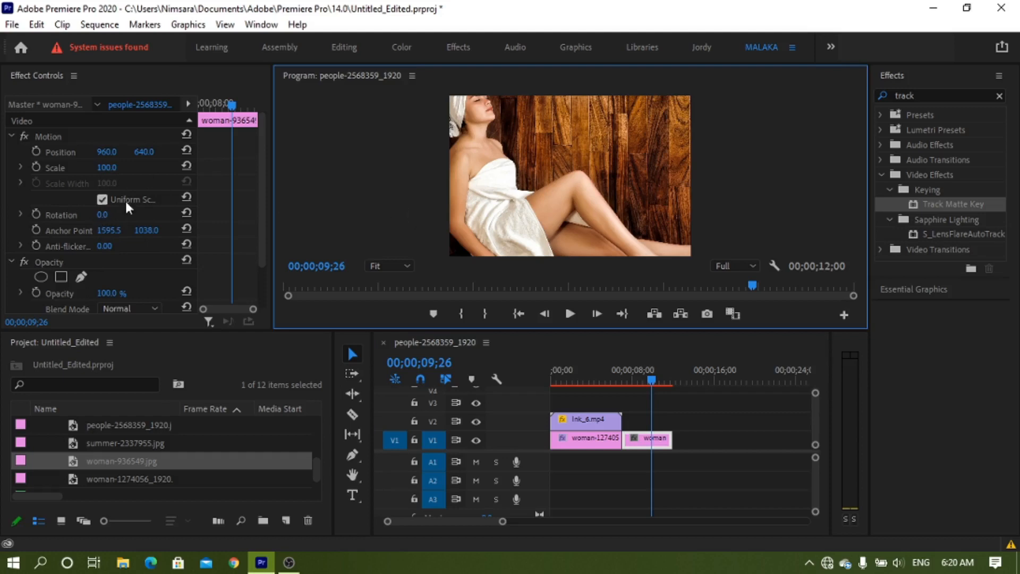
{"action": "mouse_move", "coordinate": [102, 215]}
{"action": "left_mouse_down"}
{"action": "mouse_move", "coordinate": [123, 215]}
{"action": "mouse_move", "coordinate": [104, 215]}
{"action": "left_mouse_up"}
{"action": "left_click_drag", "start_coordinate": [104, 171], "coordinate": [91, 170]}
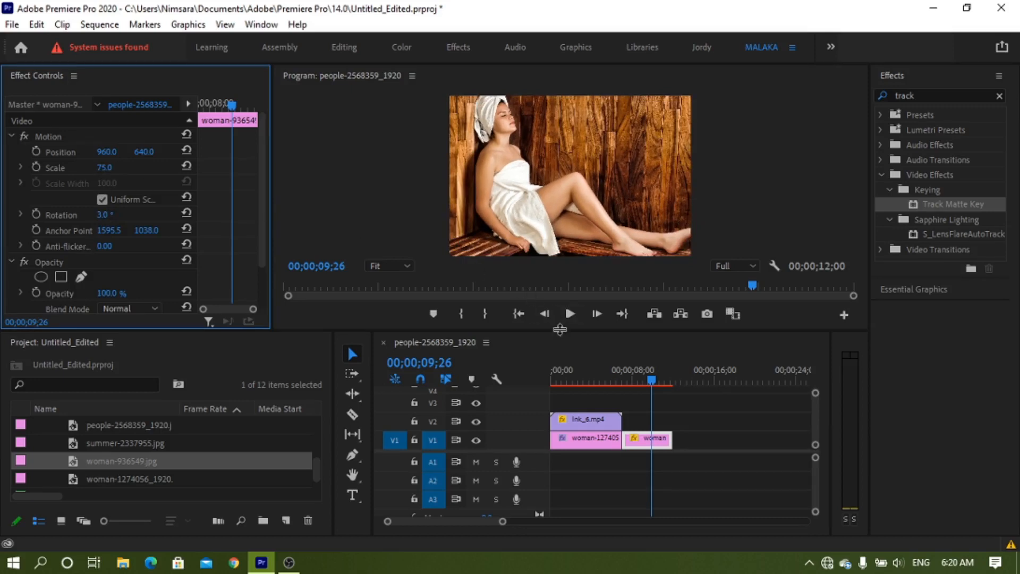
- Keyframe the woman-936549.jpg clip's scale from 75 at 00;00;07;24 to 63 at 00;00;09;01
{"action": "left_click_drag", "start_coordinate": [655, 381], "coordinate": [626, 381]}
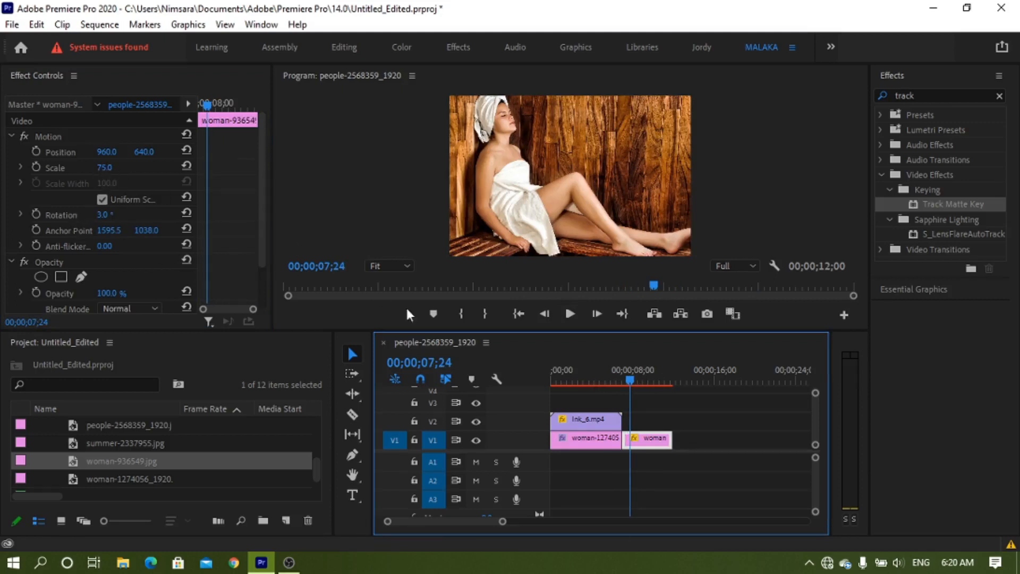
{"action": "left_click", "coordinate": [35, 167]}
{"action": "left_click_drag", "start_coordinate": [206, 106], "coordinate": [221, 104]}
{"action": "left_click_drag", "start_coordinate": [106, 168], "coordinate": [98, 168]}
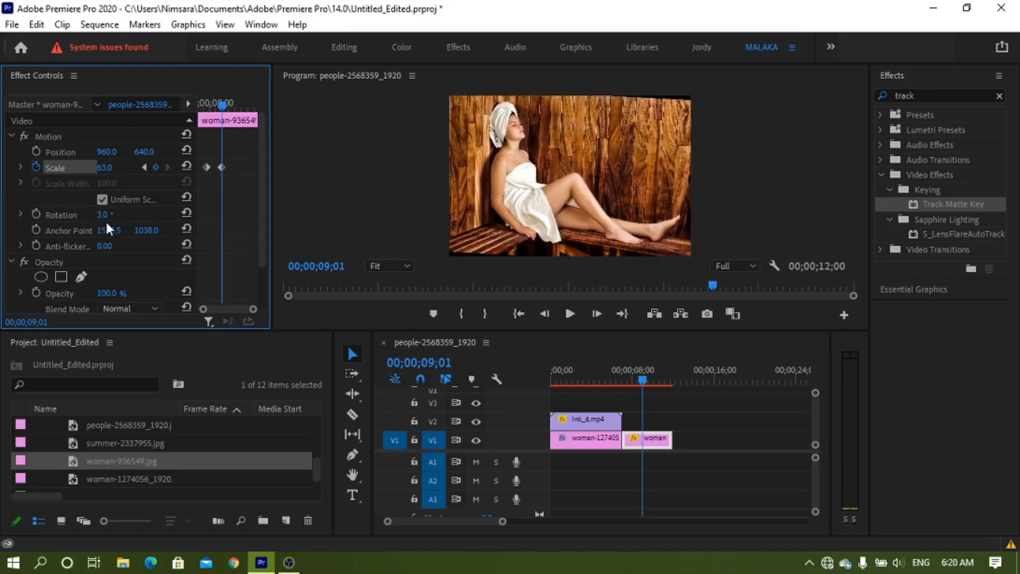
- Set the woman-936549.jpg clip's rotation to -1° and delete its first Scale keyframe
{"action": "left_click_drag", "start_coordinate": [104, 215], "coordinate": [102, 214]}
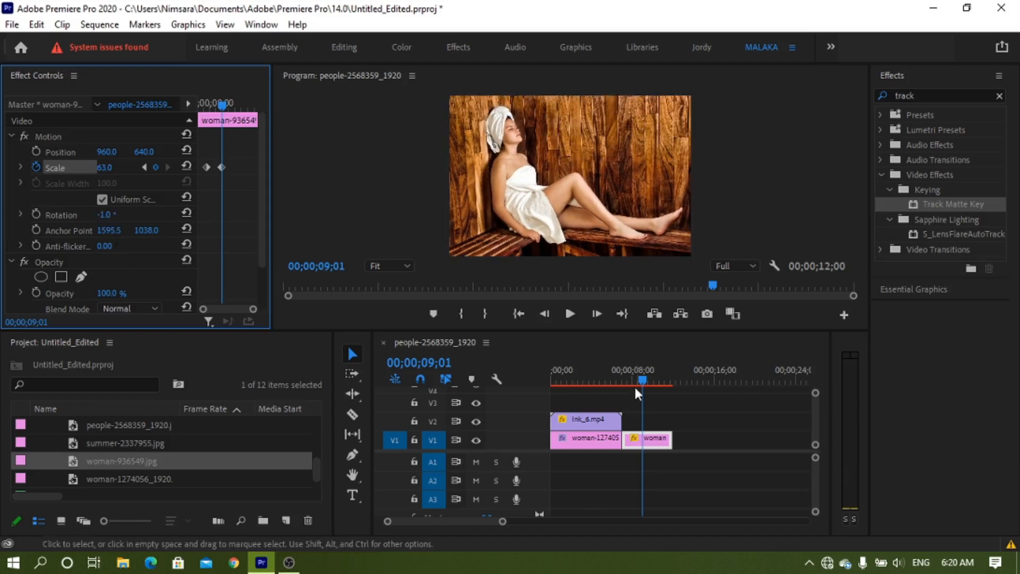
{"action": "mouse_move", "coordinate": [637, 380]}
{"action": "left_mouse_down"}
{"action": "mouse_move", "coordinate": [620, 378]}
{"action": "mouse_move", "coordinate": [642, 378]}
{"action": "left_mouse_up"}
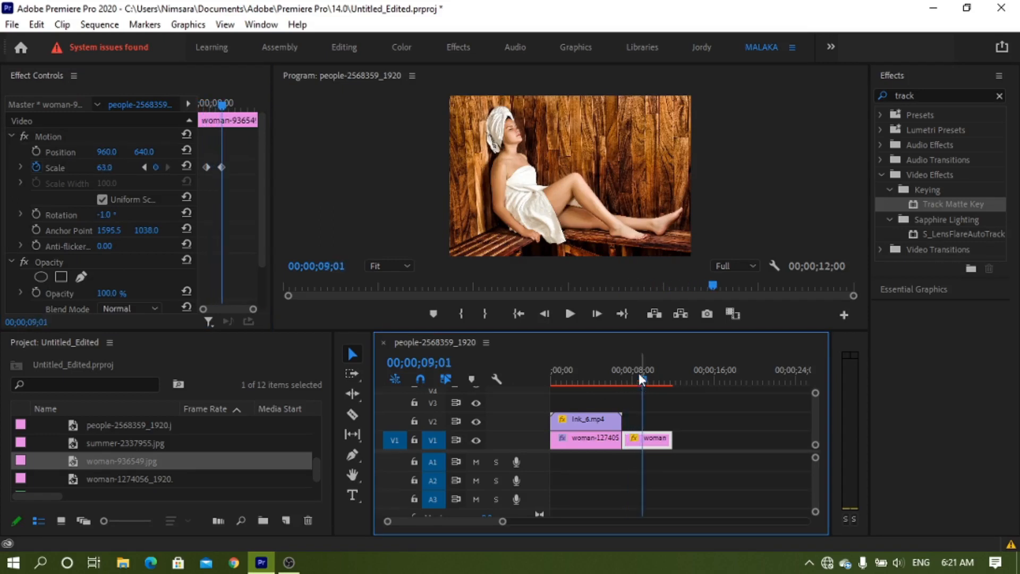
{"action": "left_click", "coordinate": [205, 167]}
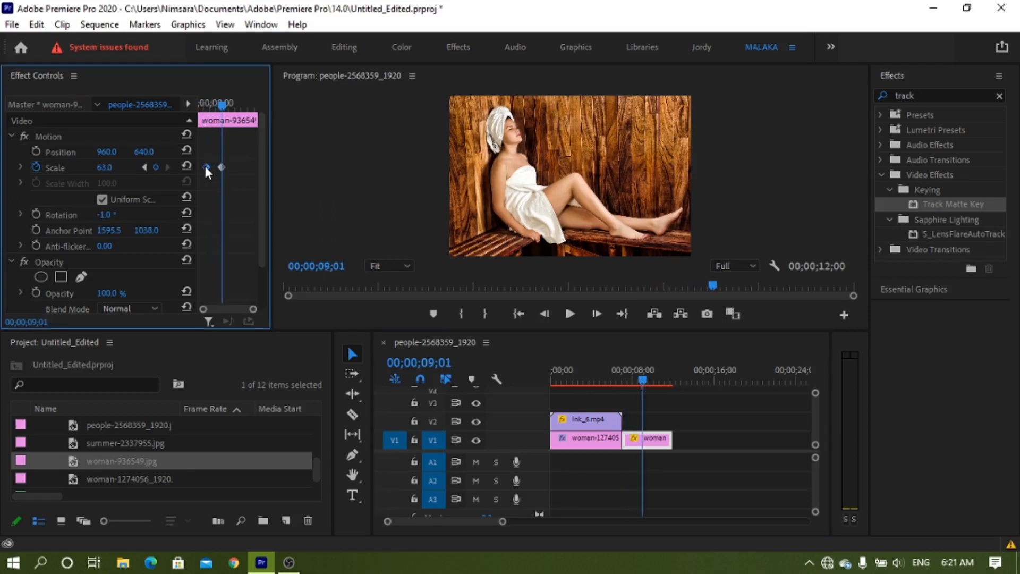
{"action": "key", "text": "Delete"}
{"action": "mouse_move", "coordinate": [226, 112]}
{"action": "left_mouse_down"}
{"action": "mouse_move", "coordinate": [201, 110]}
{"action": "mouse_move", "coordinate": [242, 117]}
{"action": "left_mouse_up"}
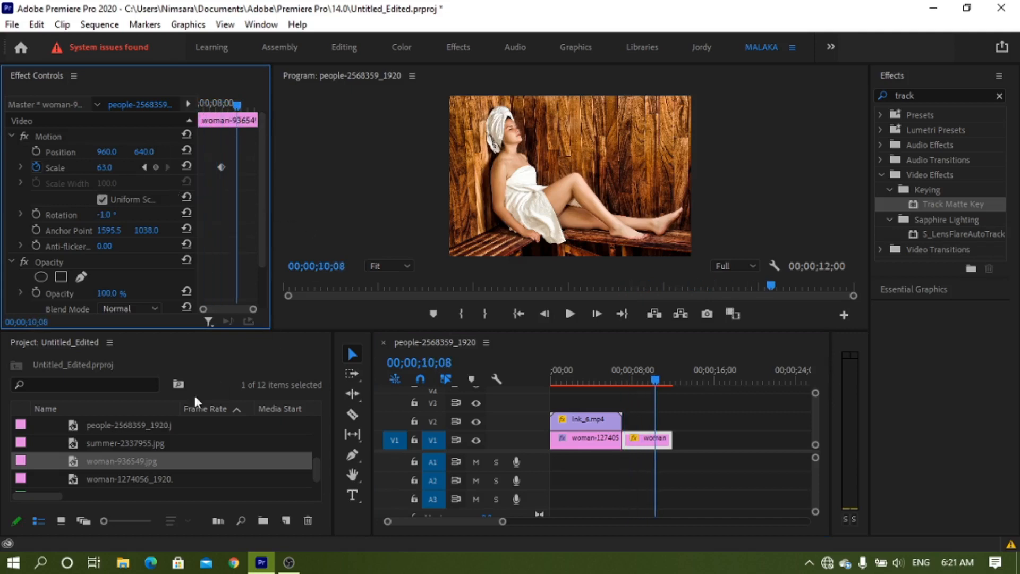
- Place Ink_7.mp4 on V2 above the woman-936549.jpg clip and extend the photo to end with it
{"action": "scroll", "coordinate": [123, 437], "scroll_direction": "up", "scroll_amount": 2}
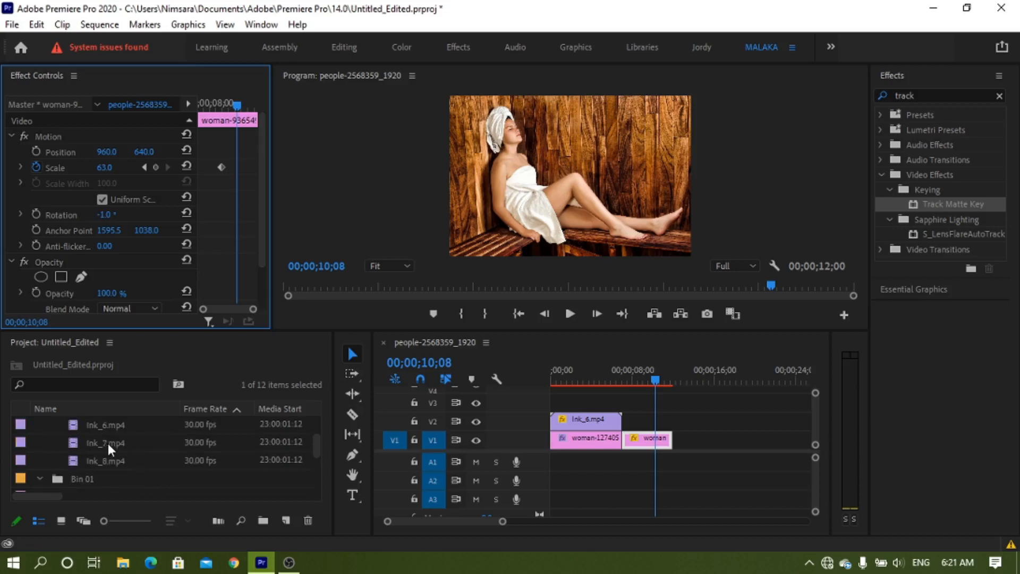
{"action": "left_click_drag", "start_coordinate": [108, 448], "coordinate": [692, 440]}
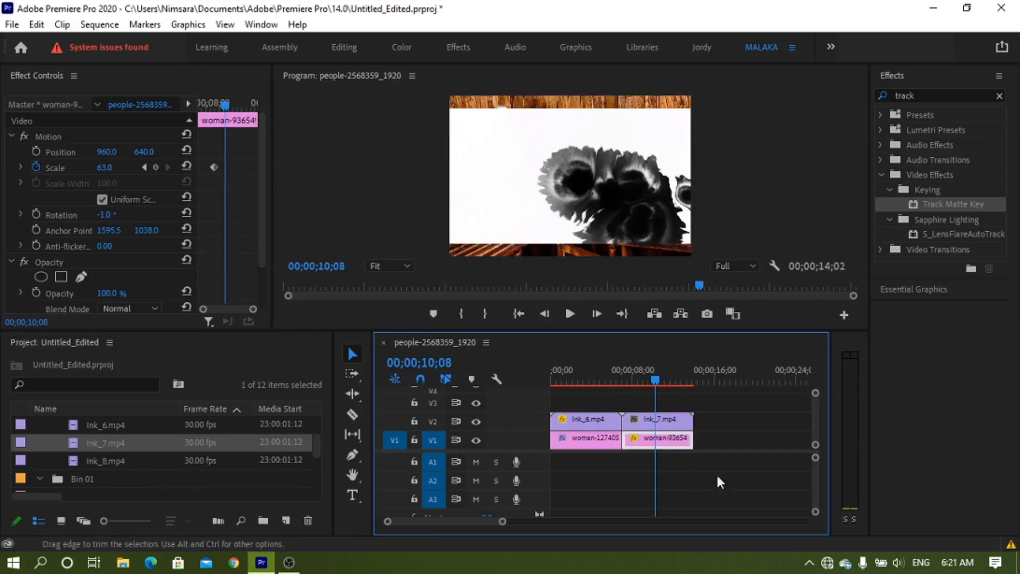
- Scale the Ink_7.mp4 clip to 122 so it covers the frame
{"action": "left_click", "coordinate": [677, 422]}
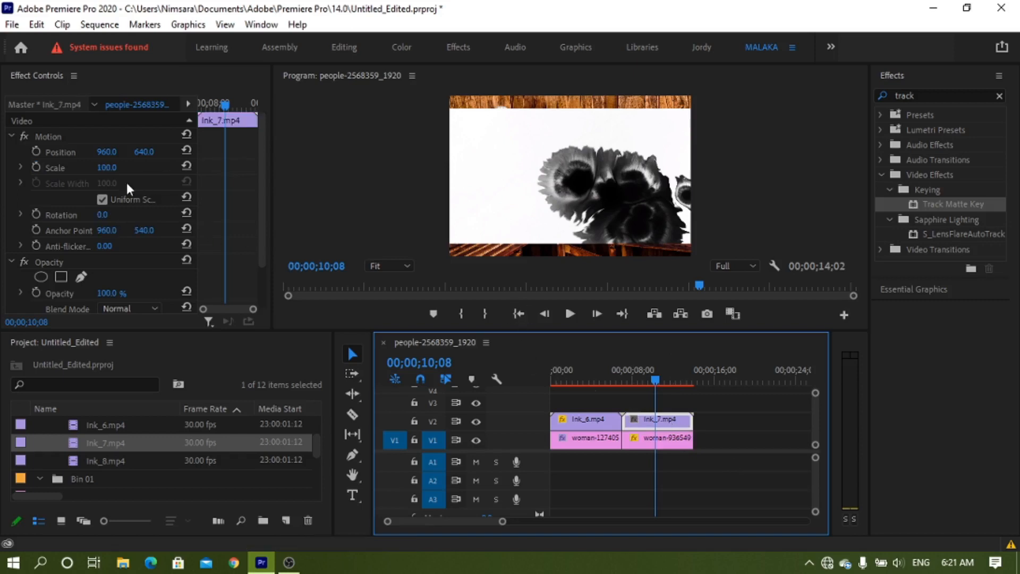
{"action": "left_click_drag", "start_coordinate": [109, 168], "coordinate": [121, 168]}
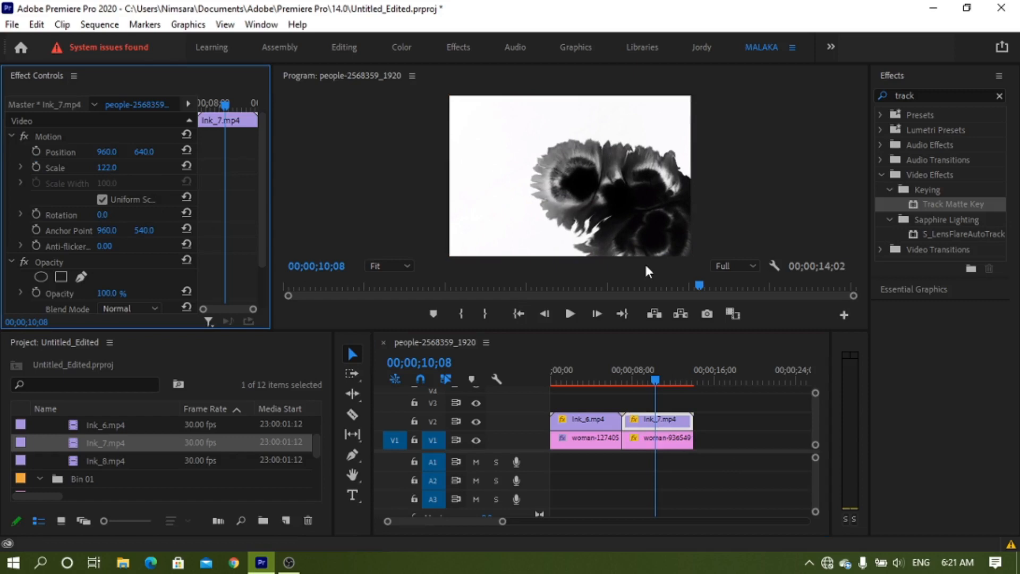
- Apply Track Matte Key to the woman-936549.jpg clip with Video 2 as matte, Matte Luma compositing and Reverse enabled
{"action": "left_click_drag", "start_coordinate": [948, 208], "coordinate": [672, 439]}
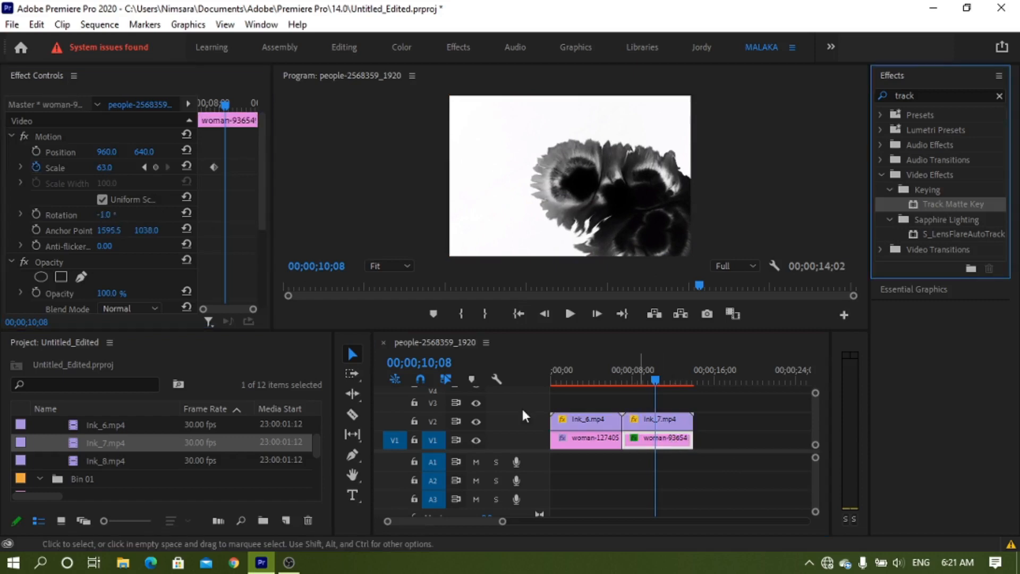
{"action": "scroll", "coordinate": [134, 265], "scroll_direction": "down", "scroll_amount": 2}
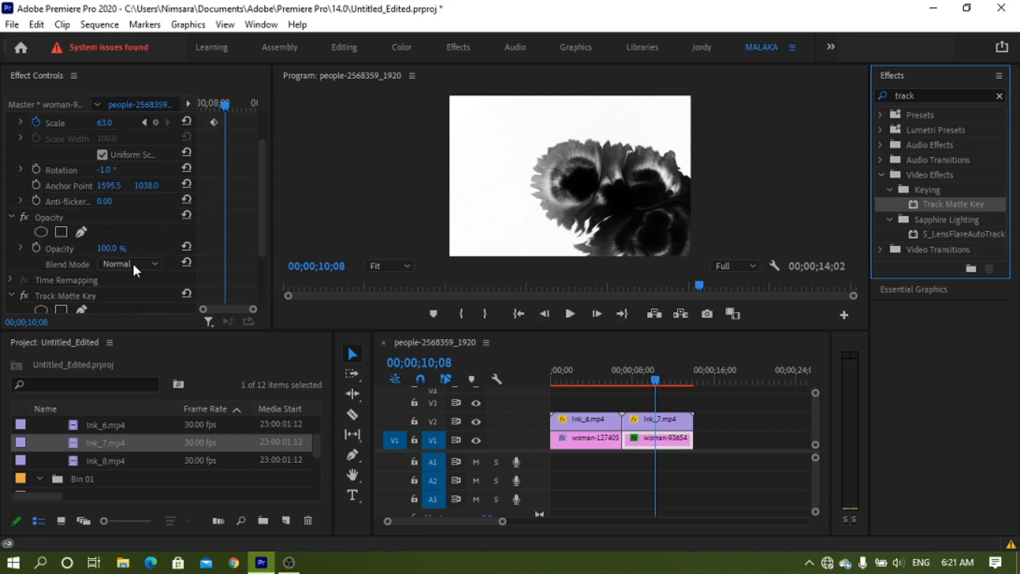
{"action": "scroll", "coordinate": [134, 264], "scroll_direction": "down", "scroll_amount": 3}
{"action": "left_click", "coordinate": [132, 242]}
{"action": "left_click", "coordinate": [147, 308]}
{"action": "left_click", "coordinate": [142, 257]}
{"action": "left_click", "coordinate": [145, 292]}
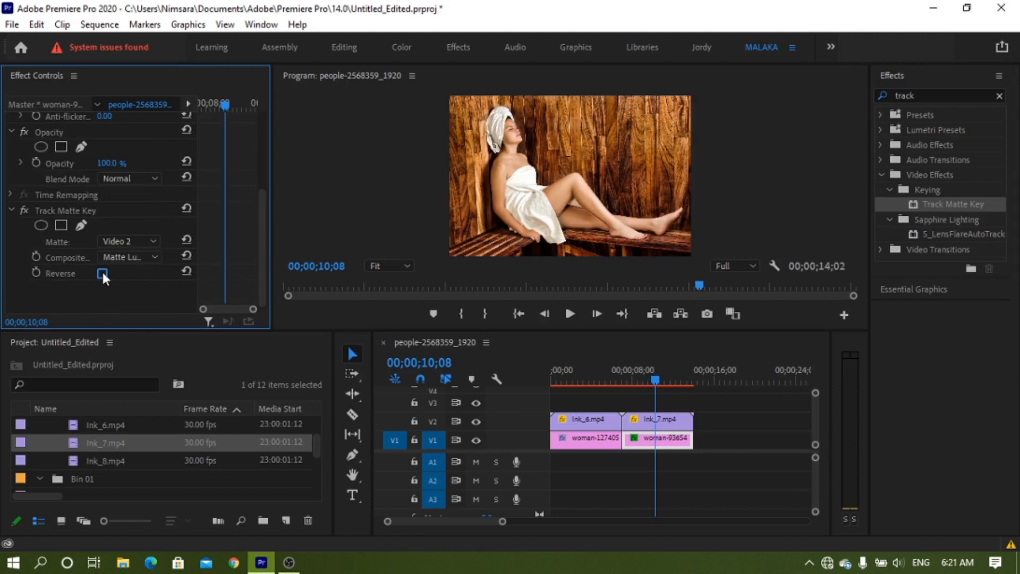
{"action": "left_click", "coordinate": [102, 273]}
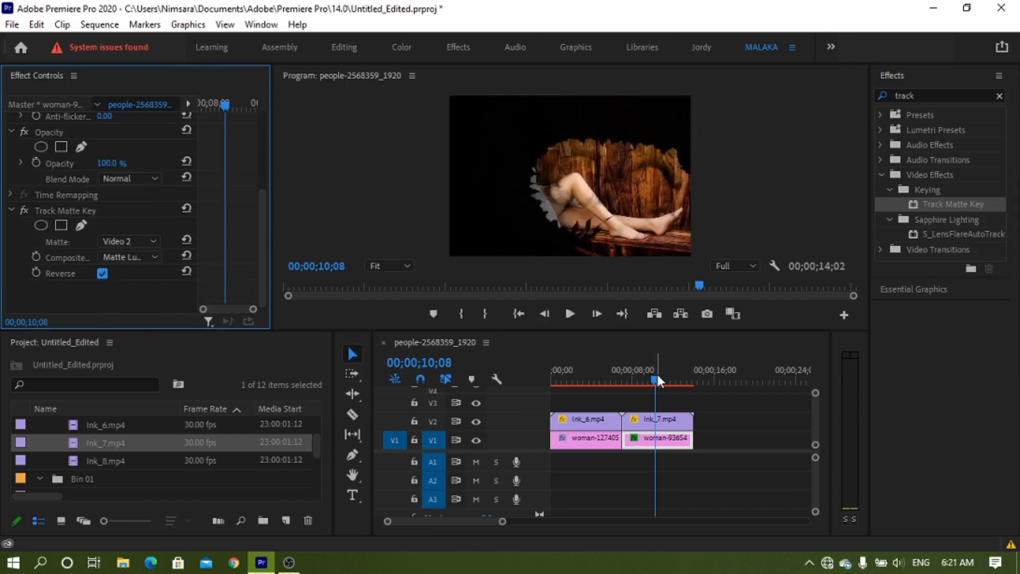
- Scale the Ink_7.mp4 matte clip to 297 at 00;00;11;20 to reveal more of the second photo
{"action": "mouse_move", "coordinate": [658, 374]}
{"action": "left_mouse_down"}
{"action": "mouse_move", "coordinate": [681, 374]}
{"action": "mouse_move", "coordinate": [617, 377]}
{"action": "mouse_move", "coordinate": [671, 374]}
{"action": "left_mouse_up"}
{"action": "left_click", "coordinate": [659, 420]}
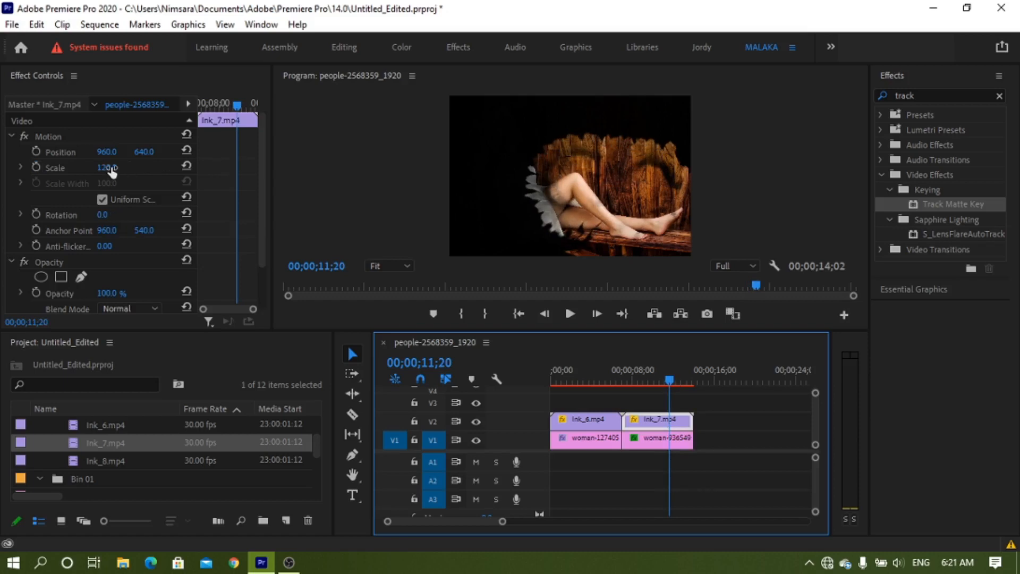
{"action": "left_click_drag", "start_coordinate": [110, 169], "coordinate": [138, 168]}
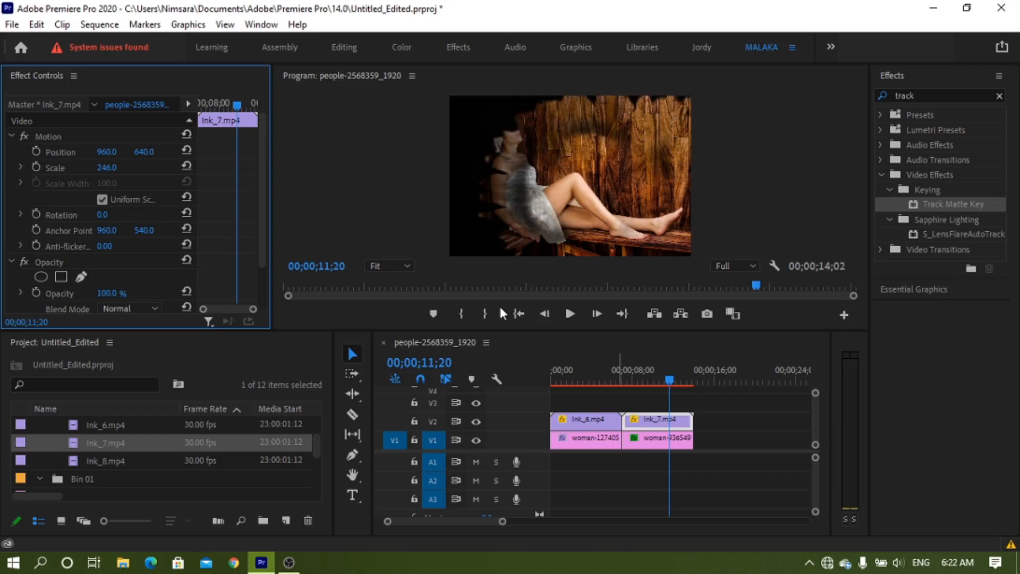
{"action": "left_click_drag", "start_coordinate": [108, 167], "coordinate": [122, 170]}
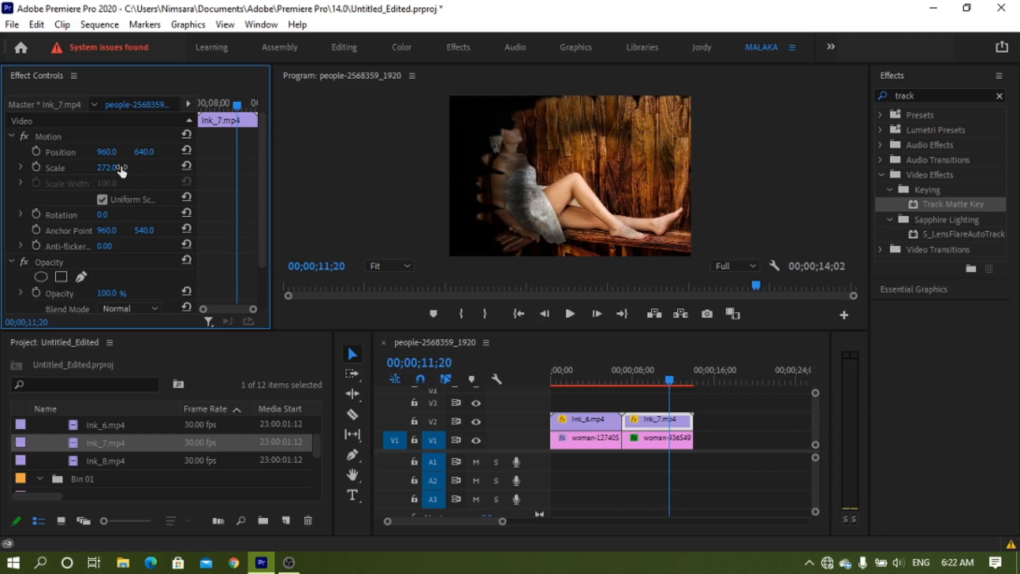
{"action": "left_click_drag", "start_coordinate": [122, 170], "coordinate": [121, 169]}
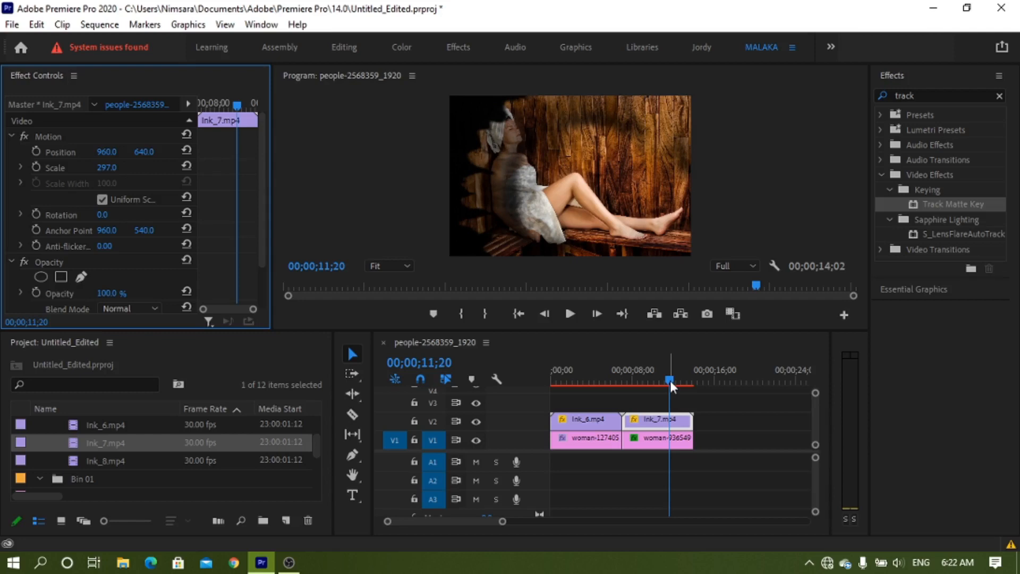
- Place summer-2337955.jpg on V1 directly after the woman-936549.jpg clip and set its scale to 79
{"action": "left_click_drag", "start_coordinate": [670, 381], "coordinate": [553, 378]}
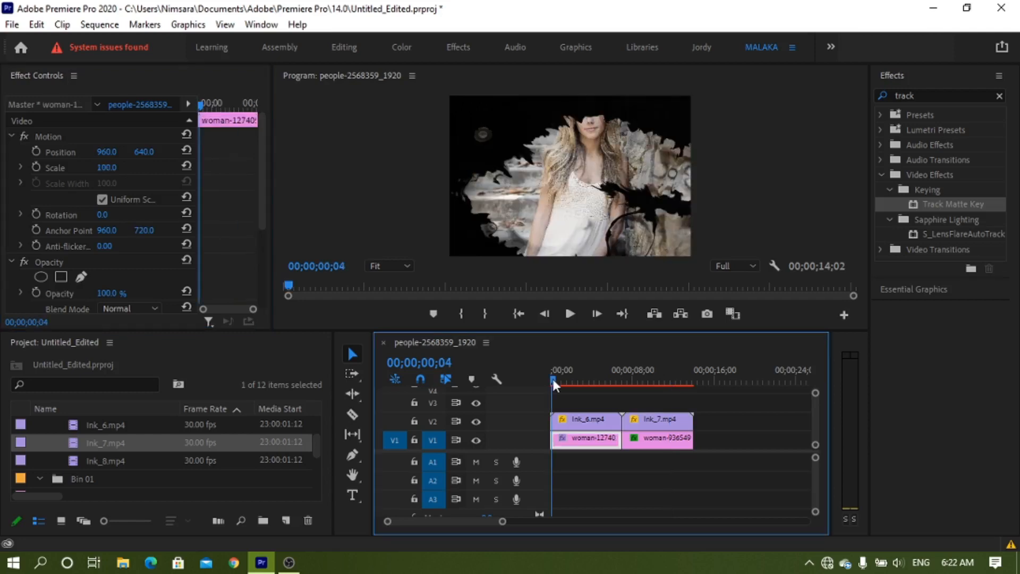
{"action": "left_click_drag", "start_coordinate": [553, 378], "coordinate": [621, 379]}
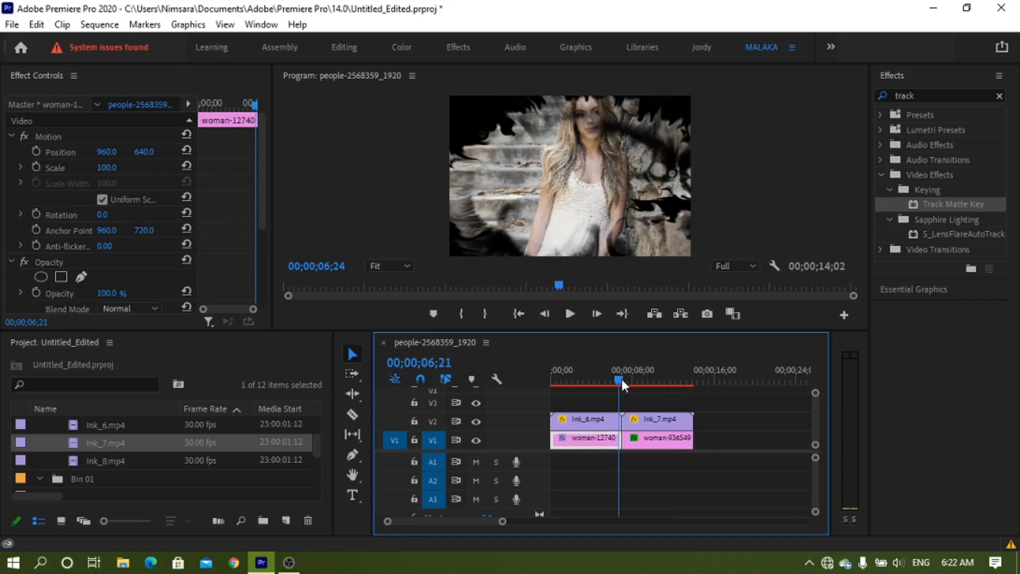
{"action": "left_click_drag", "start_coordinate": [621, 378], "coordinate": [690, 377]}
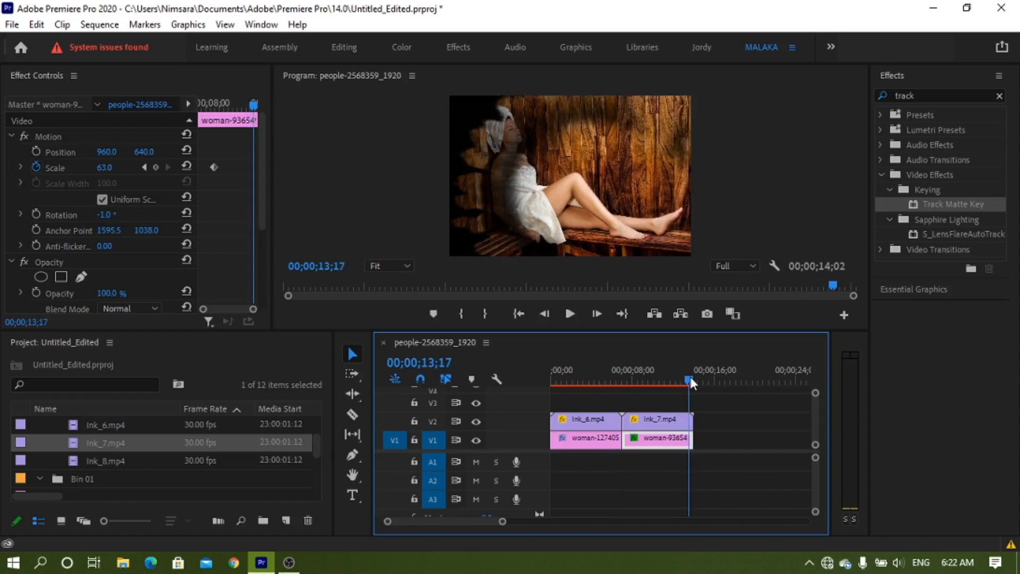
{"action": "left_click_drag", "start_coordinate": [690, 377], "coordinate": [693, 377]}
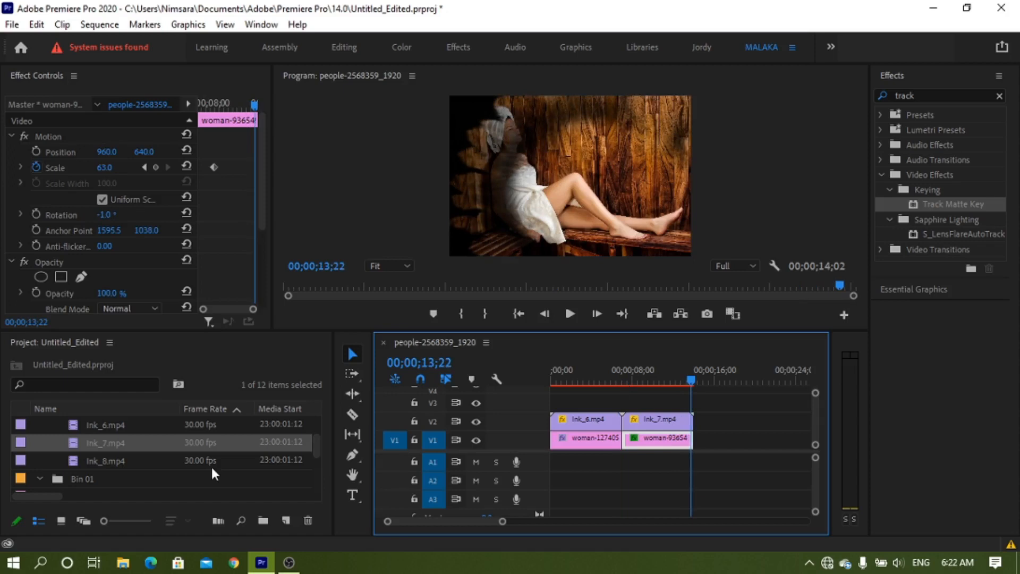
{"action": "scroll", "coordinate": [212, 464], "scroll_direction": "down", "scroll_amount": 3}
{"action": "left_click_drag", "start_coordinate": [141, 445], "coordinate": [699, 443]}
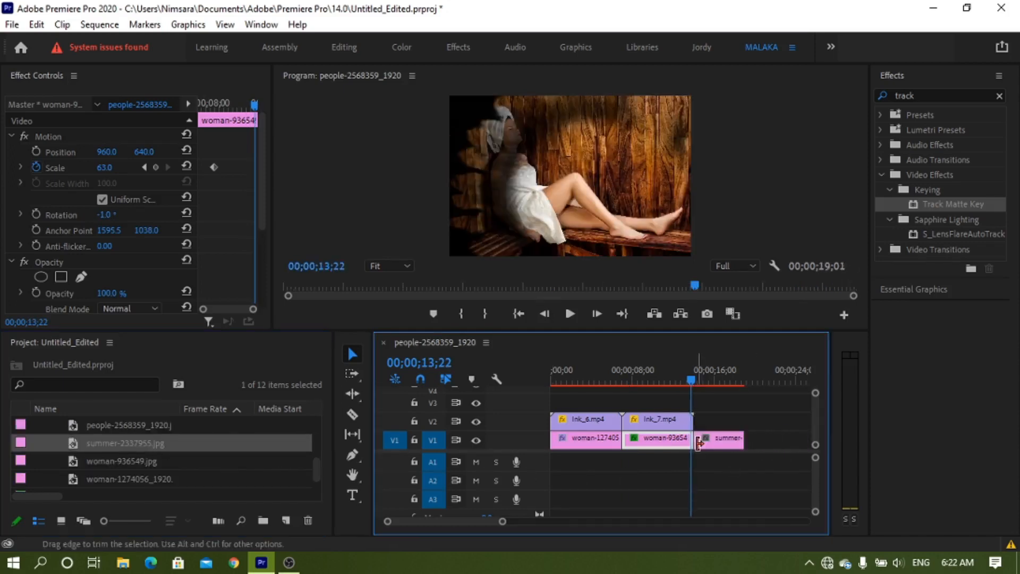
{"action": "left_click", "coordinate": [717, 441]}
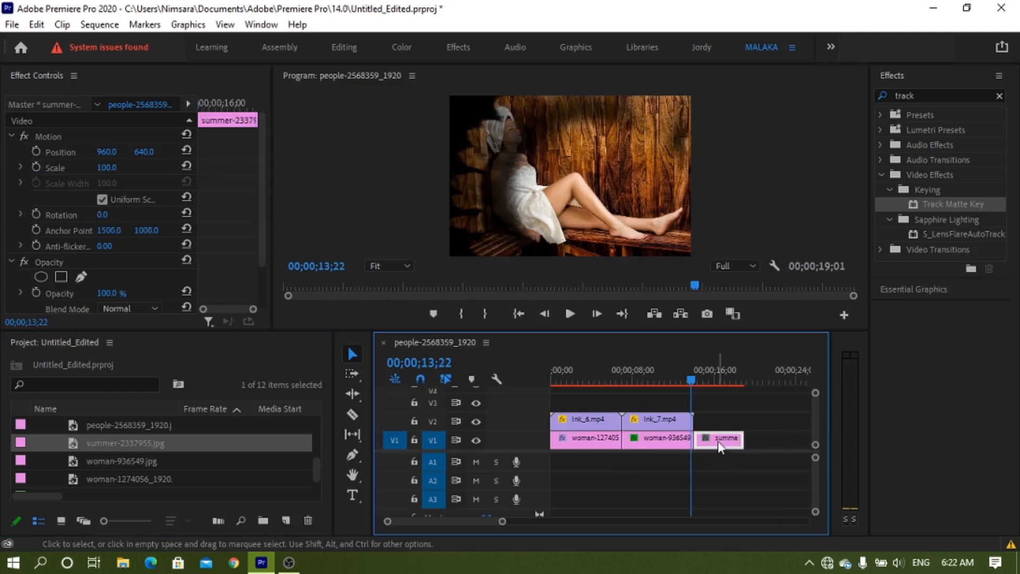
{"action": "left_click_drag", "start_coordinate": [694, 375], "coordinate": [716, 380]}
{"action": "mouse_move", "coordinate": [107, 172]}
{"action": "left_mouse_down"}
{"action": "mouse_move", "coordinate": [101, 167]}
{"action": "mouse_move", "coordinate": [118, 169]}
{"action": "left_mouse_up"}
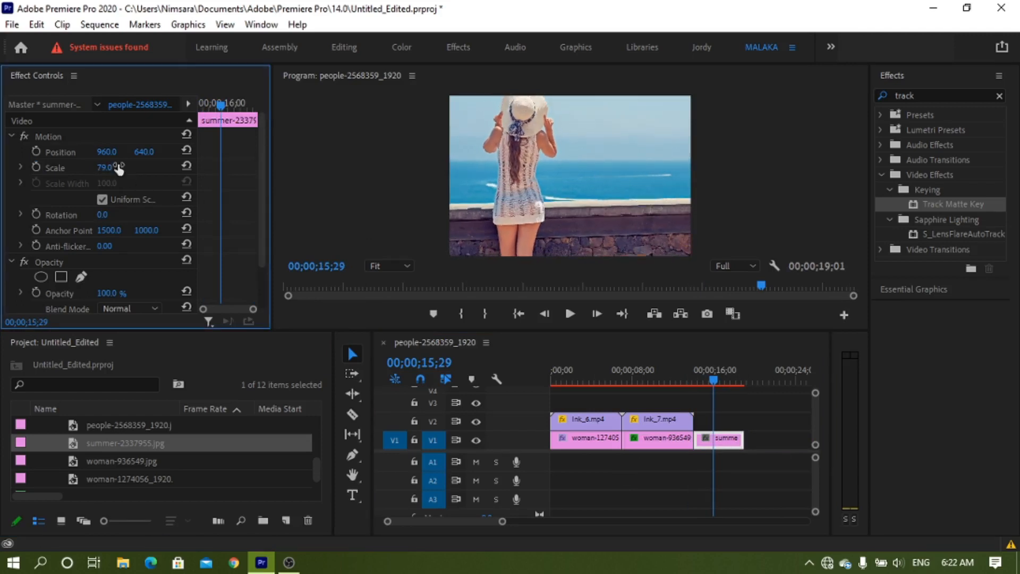
- Place Ink_8.mp4 on V2 above the summer-2337955.jpg clip and extend the photo to end with it
{"action": "scroll", "coordinate": [141, 442], "scroll_direction": "up", "scroll_amount": 3}
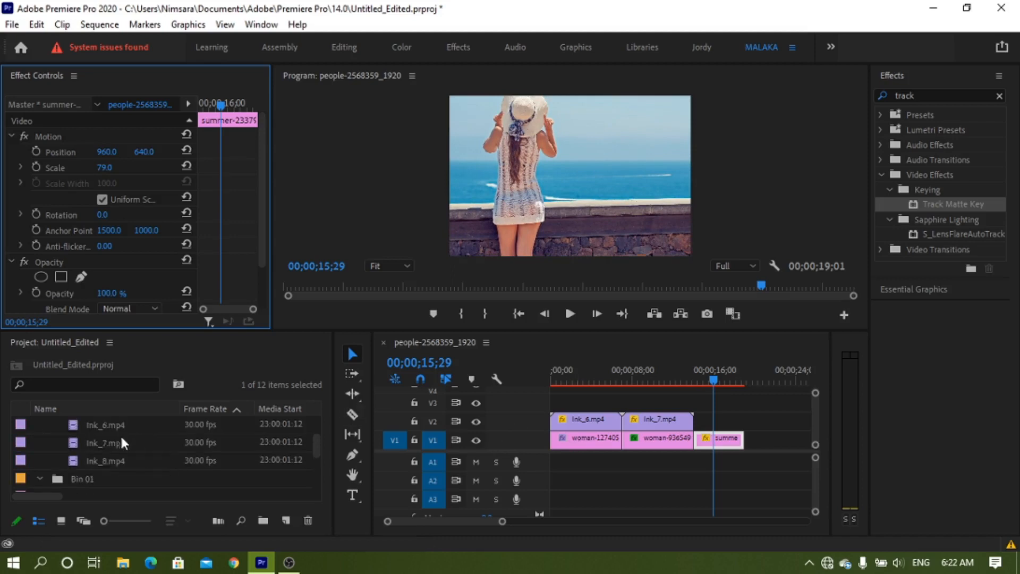
{"action": "mouse_move", "coordinate": [106, 458]}
{"action": "left_mouse_down"}
{"action": "mouse_move", "coordinate": [656, 402]}
{"action": "mouse_move", "coordinate": [770, 420]}
{"action": "mouse_move", "coordinate": [764, 440]}
{"action": "left_mouse_up"}
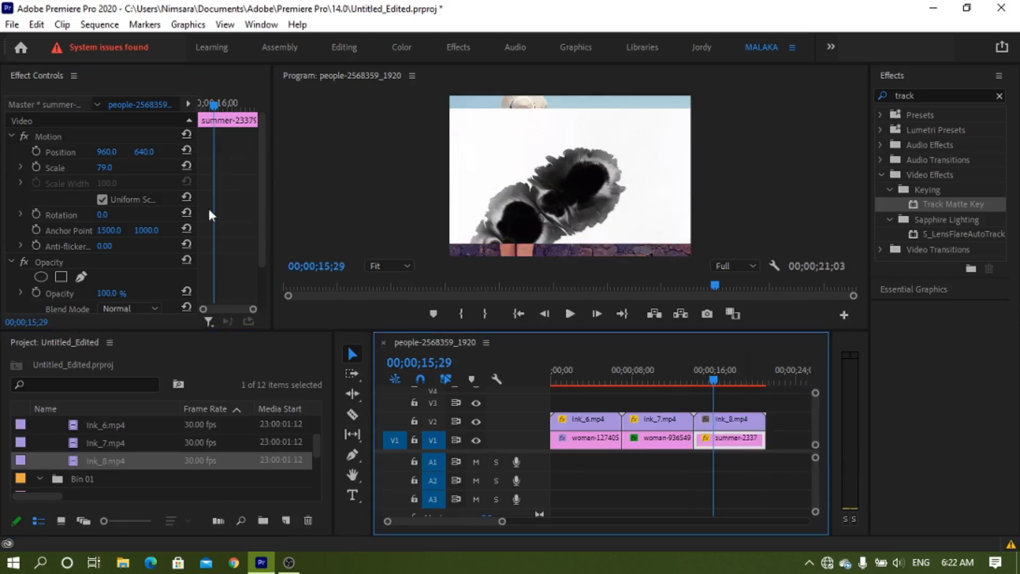
{"action": "left_click", "coordinate": [104, 172]}
{"action": "left_click", "coordinate": [104, 167]}
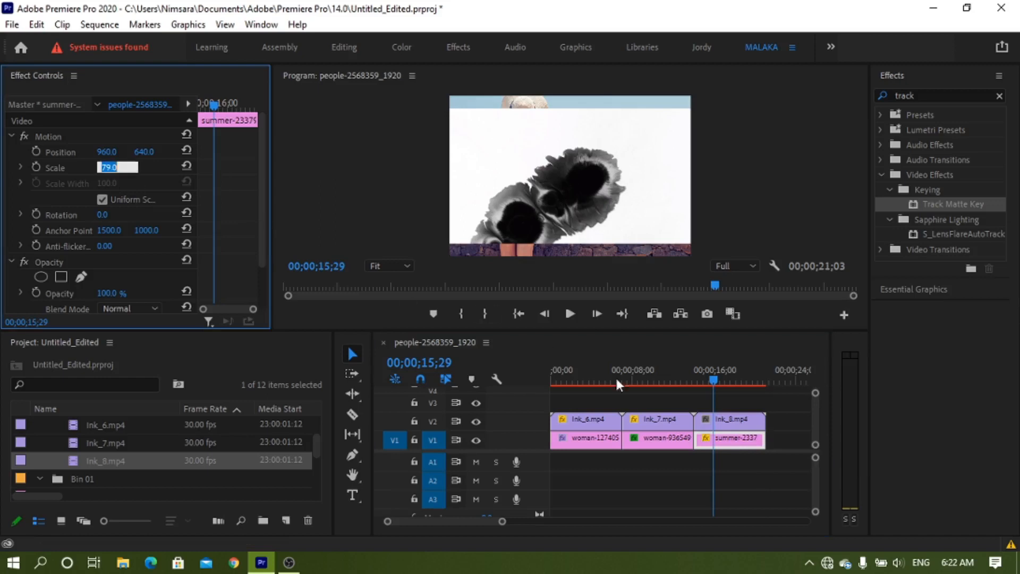
- Scale the Ink_8.mp4 clip to 174 and set its position to 976, 374 so the ink covers the frame
{"action": "left_click", "coordinate": [732, 420]}
{"action": "left_click_drag", "start_coordinate": [106, 167], "coordinate": [127, 167]}
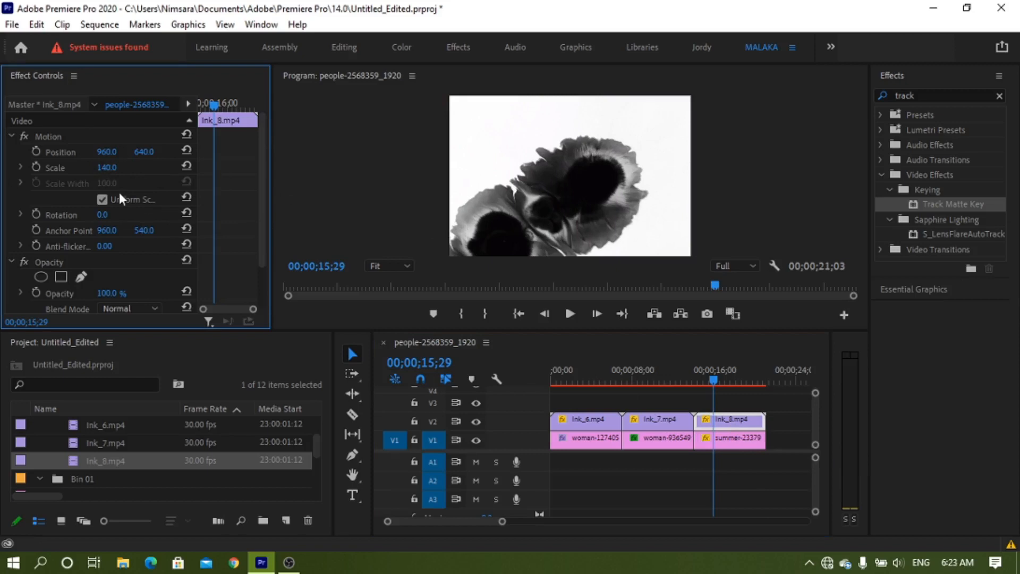
{"action": "left_click", "coordinate": [610, 187]}
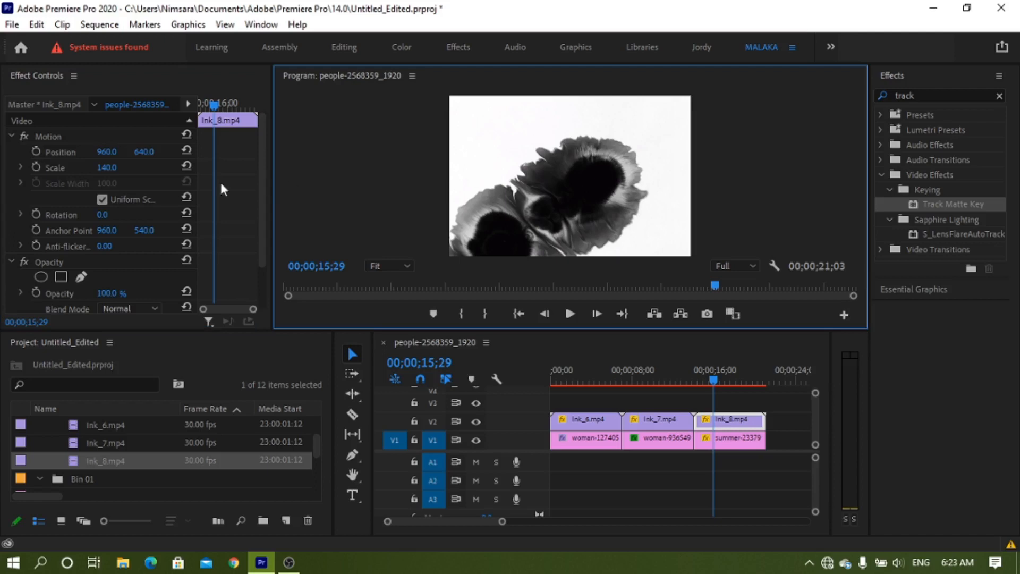
{"action": "left_click_drag", "start_coordinate": [106, 152], "coordinate": [63, 159]}
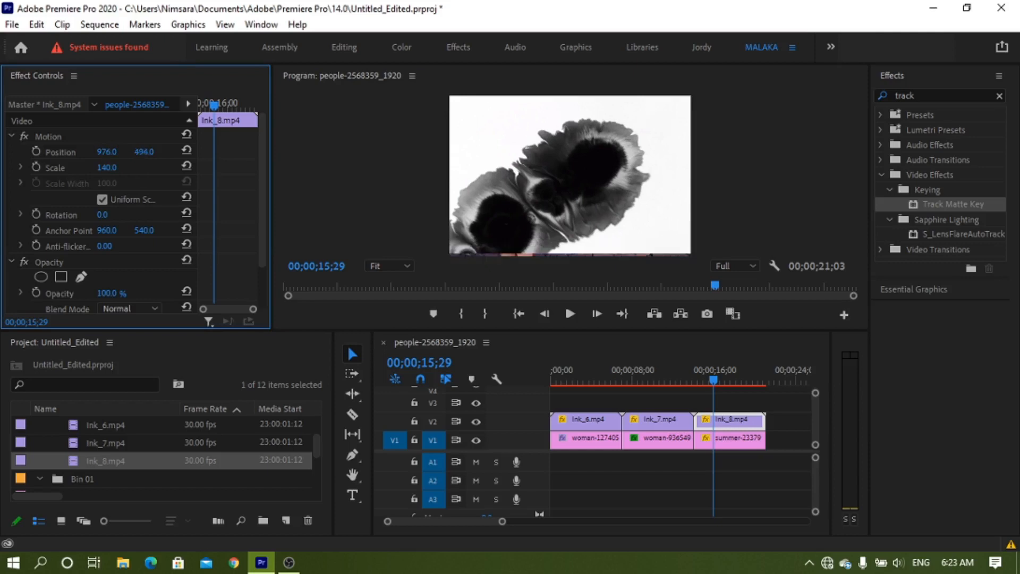
{"action": "left_click_drag", "start_coordinate": [144, 152], "coordinate": [85, 152]}
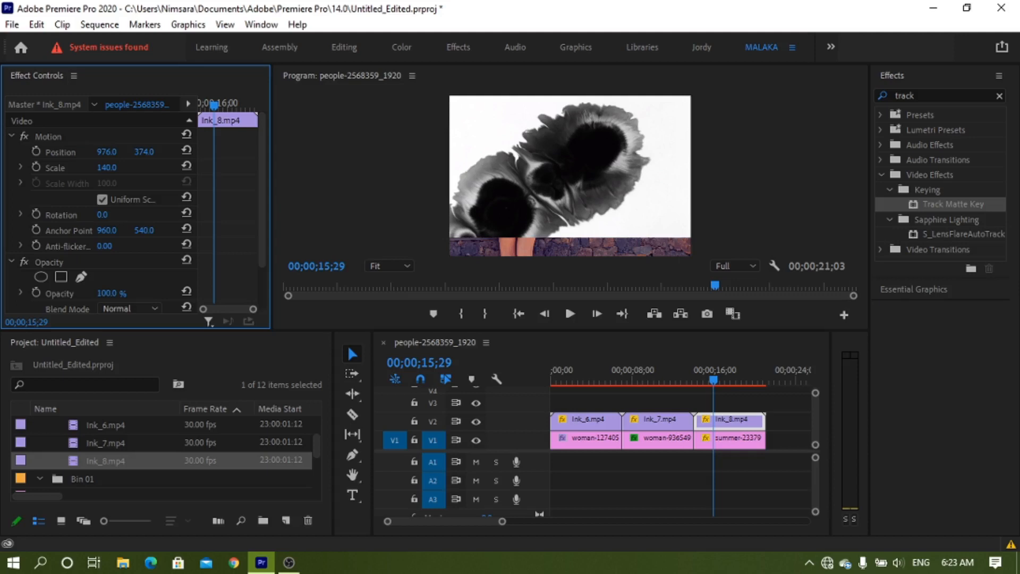
{"action": "left_click_drag", "start_coordinate": [106, 168], "coordinate": [124, 167]}
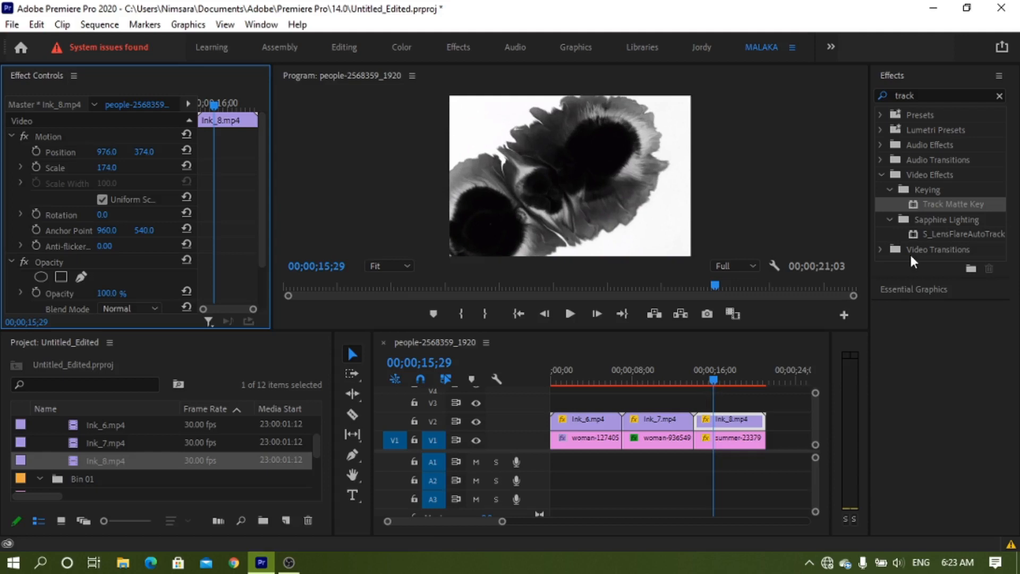
- Apply Track Matte Key to the summer-2337955.jpg clip with Video 2 as matte, Matte Luma compositing and Reverse enabled
{"action": "left_click_drag", "start_coordinate": [950, 202], "coordinate": [738, 443]}
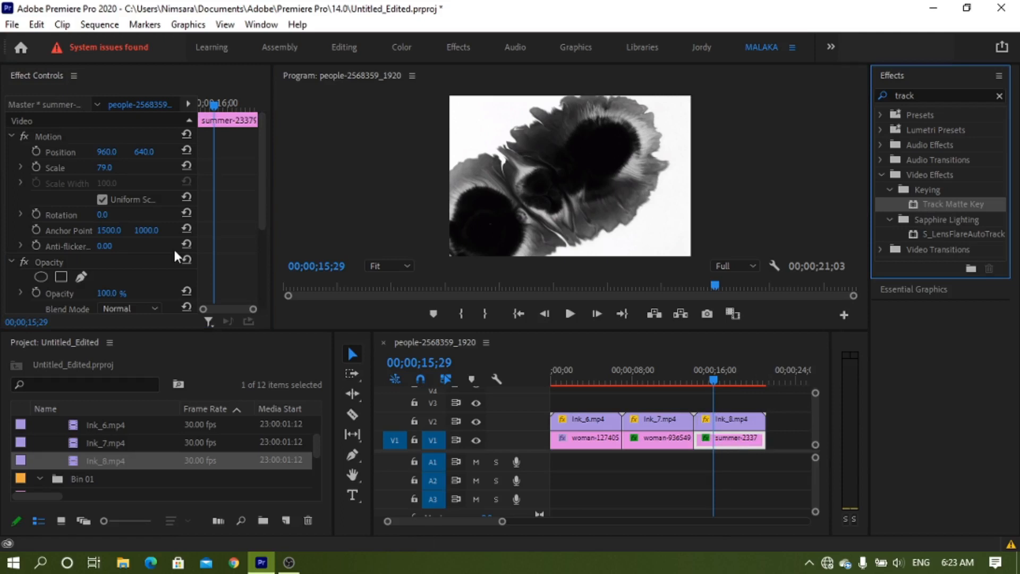
{"action": "scroll", "coordinate": [174, 250], "scroll_direction": "down", "scroll_amount": 5}
{"action": "left_click", "coordinate": [129, 251]}
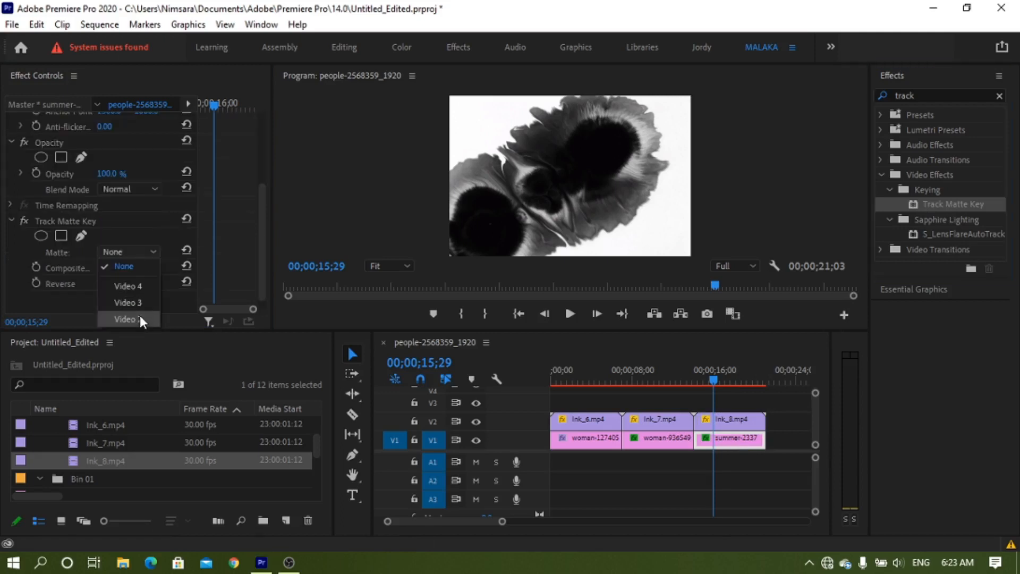
{"action": "left_click", "coordinate": [141, 288]}
{"action": "left_click", "coordinate": [139, 269]}
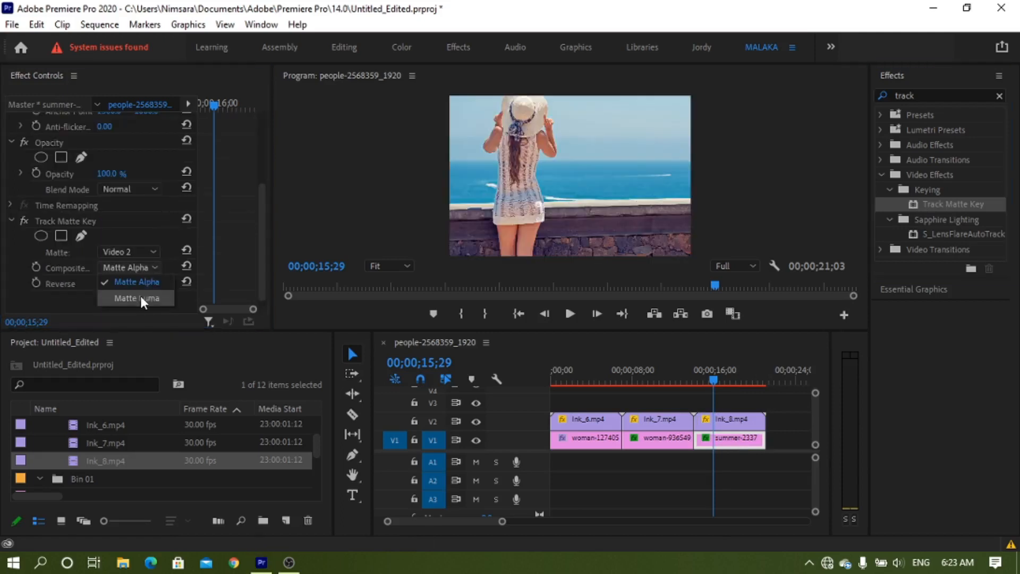
{"action": "left_click", "coordinate": [140, 296]}
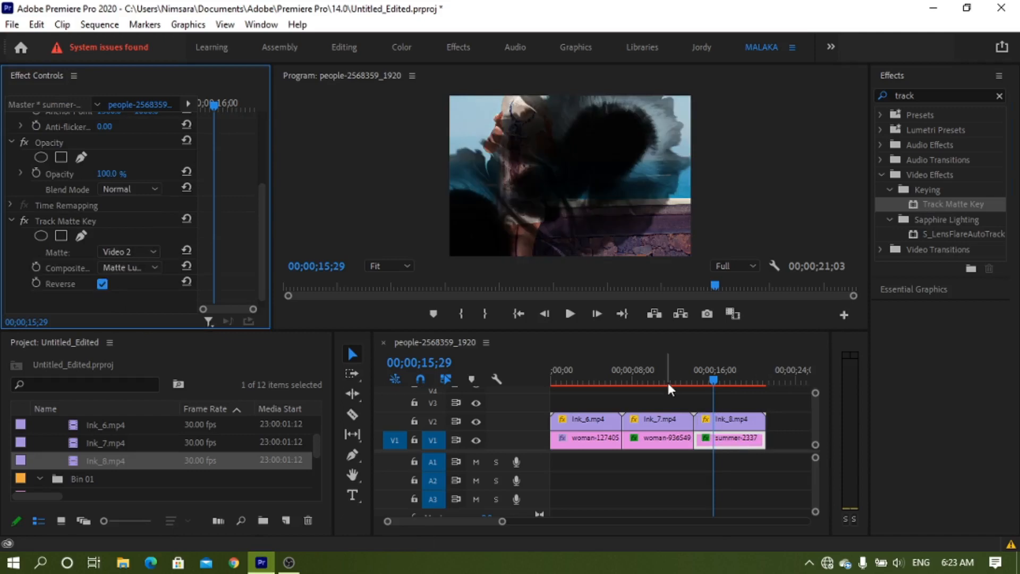
- Return the playhead to the start of the sequence and render the timeline preview
{"action": "left_click_drag", "start_coordinate": [713, 378], "coordinate": [540, 390]}
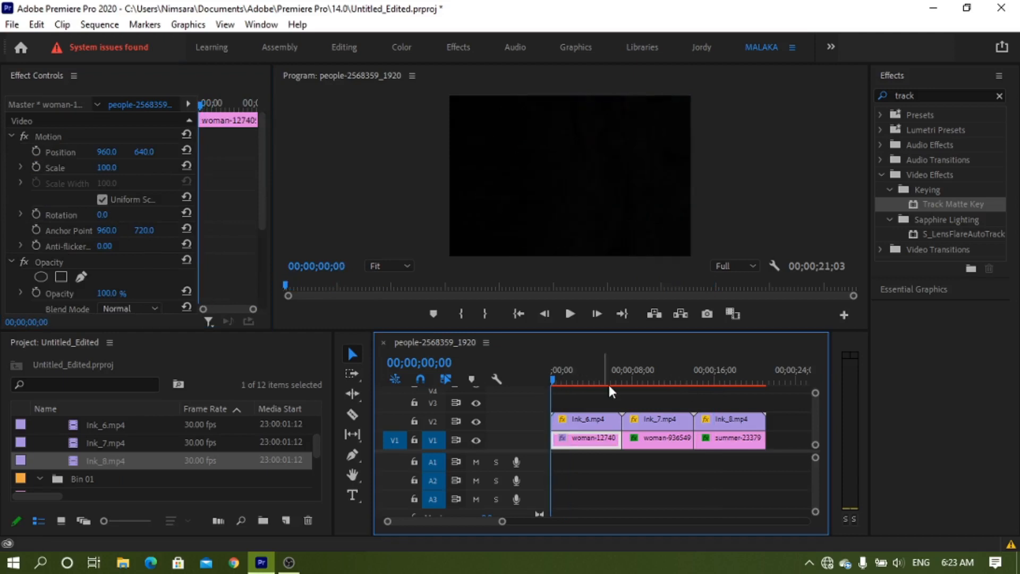
{"action": "key", "text": "Return"}
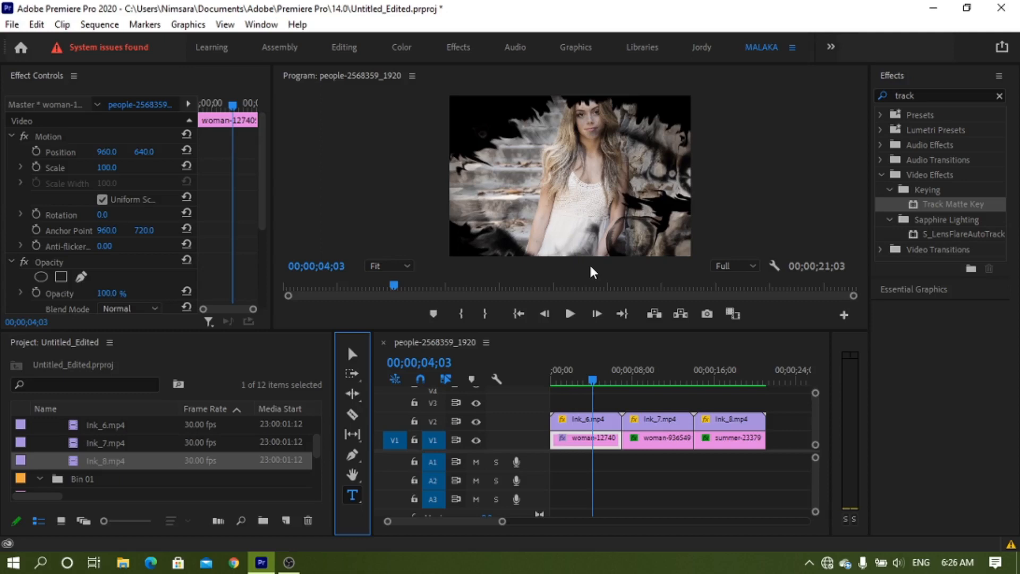
- Add the text "life" over the first photo at 00;00;04;03 and enlarge it over the dress
{"action": "left_click", "coordinate": [559, 182]}
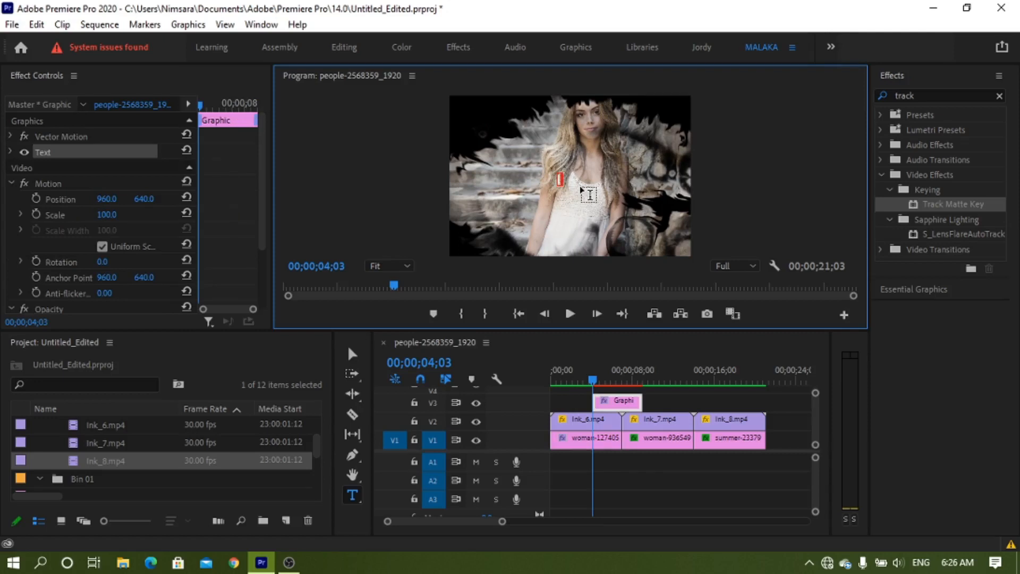
{"action": "type", "text": "lif"}
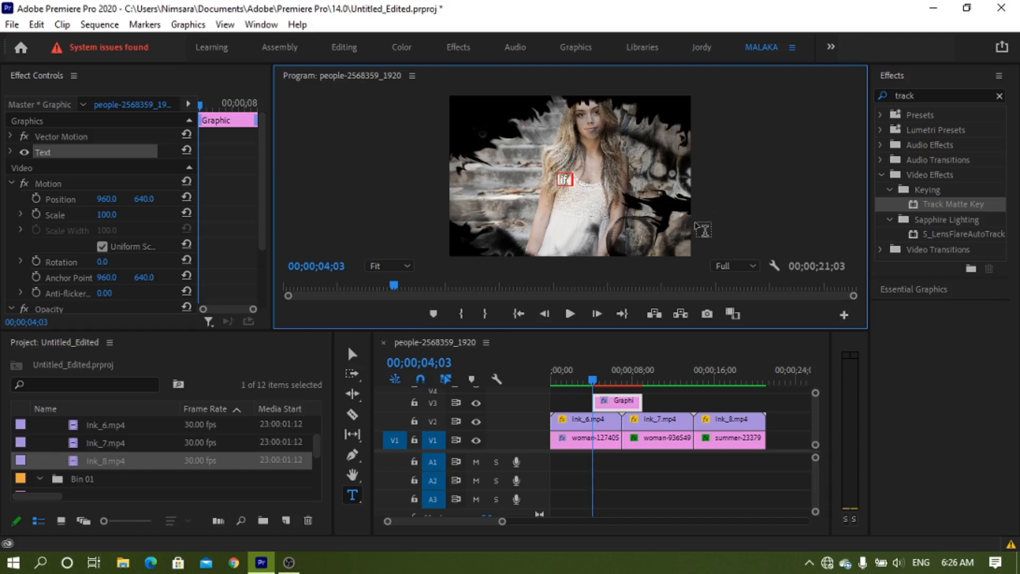
{"action": "left_click", "coordinate": [352, 354]}
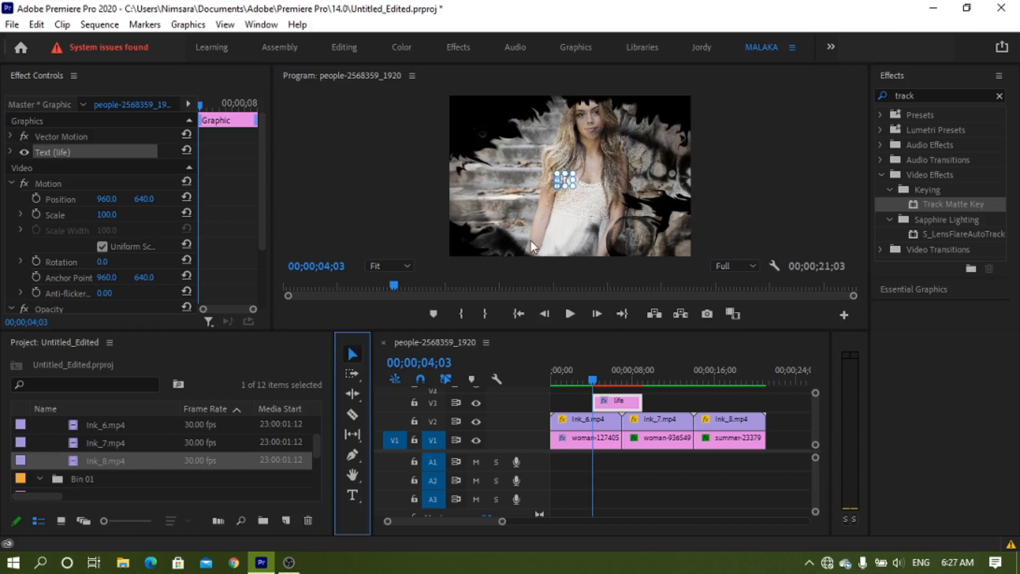
{"action": "left_click_drag", "start_coordinate": [575, 188], "coordinate": [697, 216]}
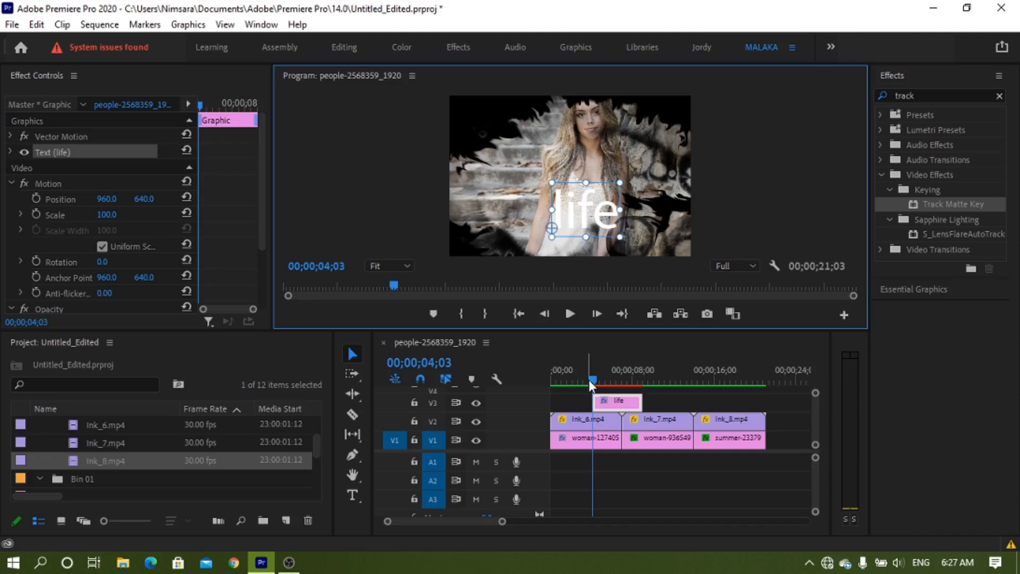
- Trim the "life" text clip on V3 to end with the first photo
{"action": "left_click_drag", "start_coordinate": [589, 379], "coordinate": [629, 368]}
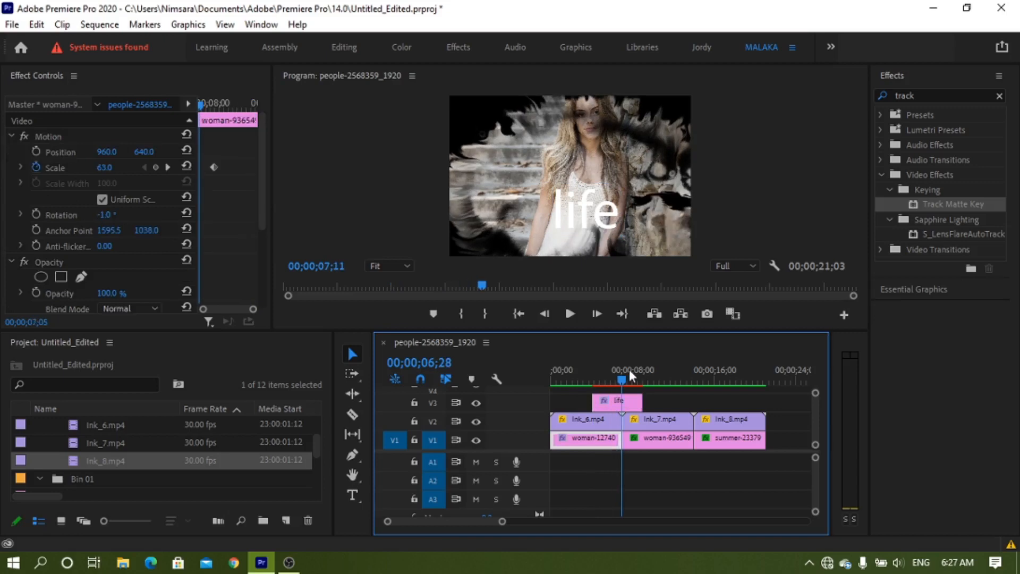
{"action": "left_click_drag", "start_coordinate": [629, 369], "coordinate": [650, 370]}
{"action": "left_click", "coordinate": [620, 402]}
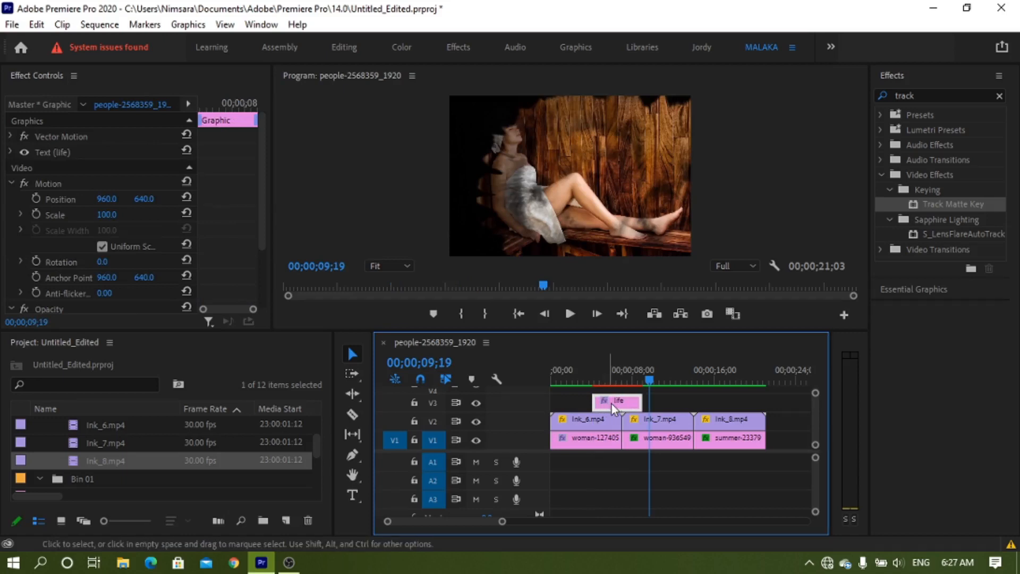
{"action": "left_click_drag", "start_coordinate": [640, 402], "coordinate": [624, 402]}
{"action": "left_click_drag", "start_coordinate": [620, 401], "coordinate": [621, 401]}
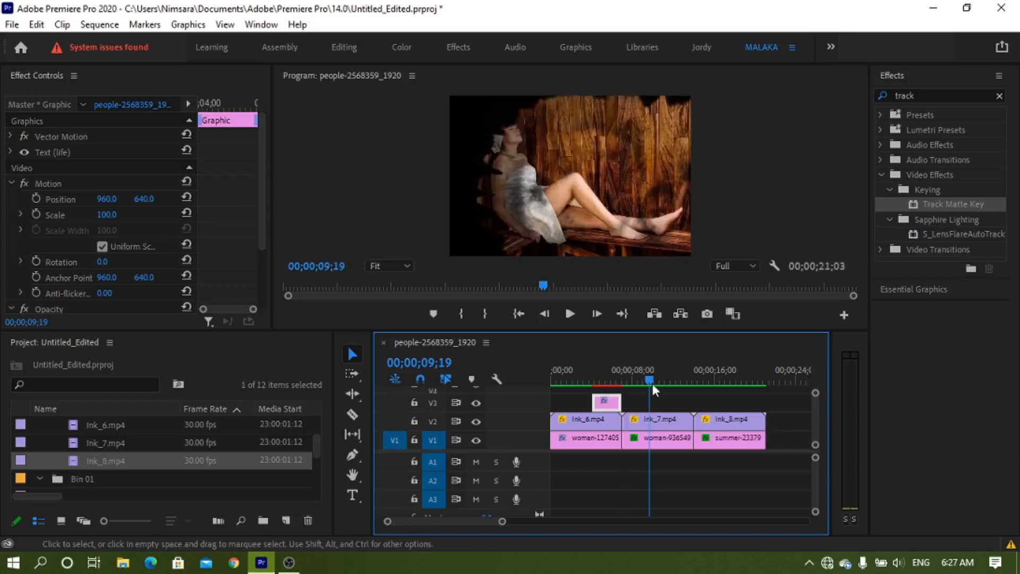
- Add the text "free" over the second photo at 00;00;11;25 and trim its clip to end with that photo
{"action": "left_click_drag", "start_coordinate": [646, 379], "coordinate": [672, 384]}
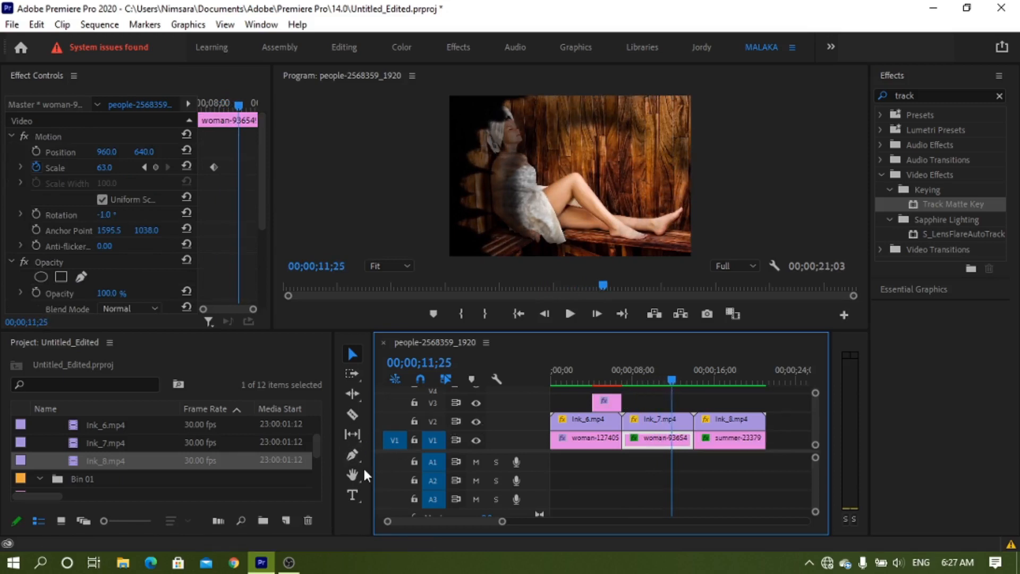
{"action": "left_click", "coordinate": [351, 495]}
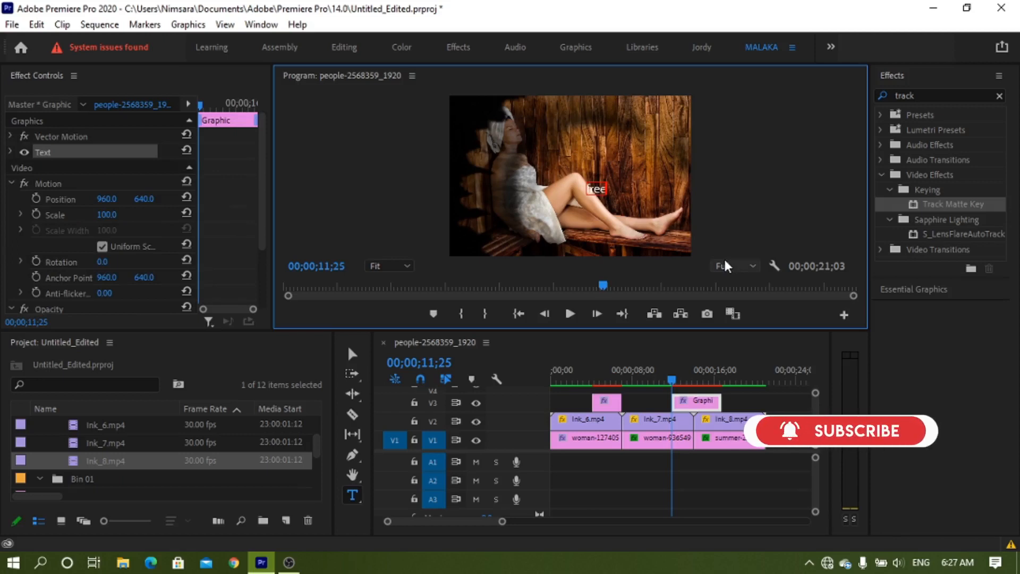
{"action": "left_click_drag", "start_coordinate": [720, 403], "coordinate": [689, 402]}
- Add the text "summer" over the third photo at 00;00;16;04 and enlarge it across the sea
{"action": "left_click", "coordinate": [716, 383]}
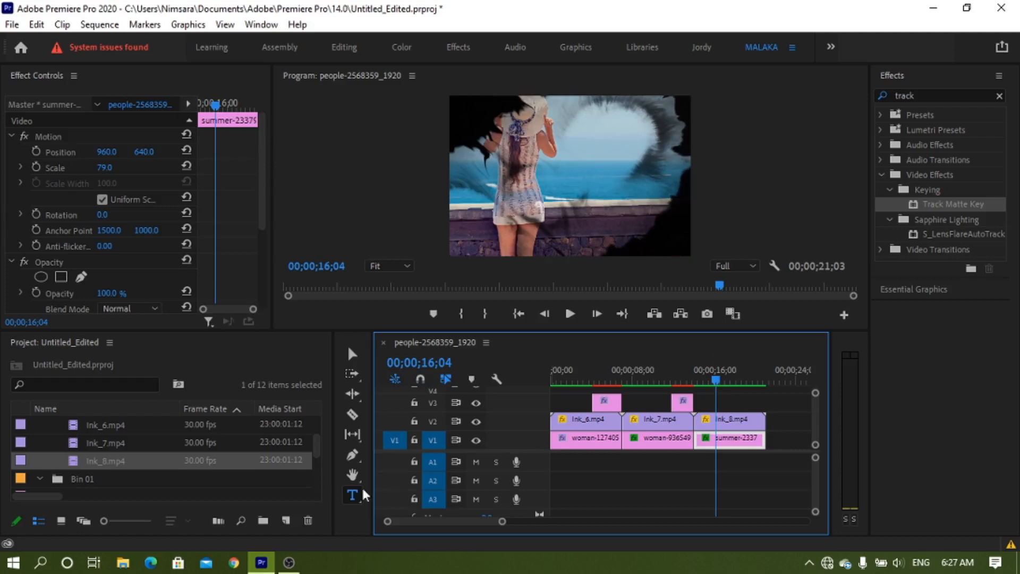
{"action": "left_click", "coordinate": [594, 192]}
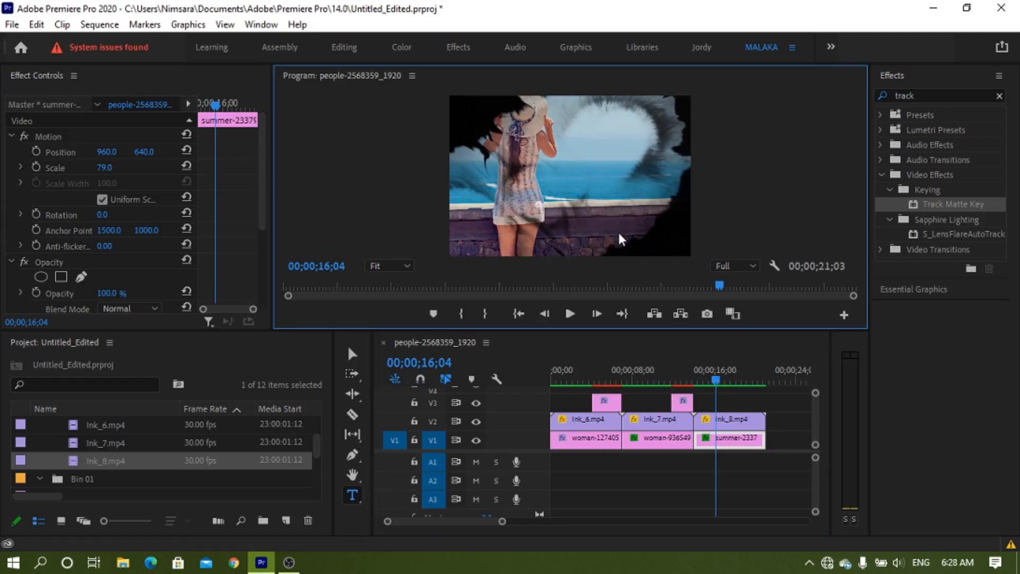
{"action": "key", "text": "ctrl+t"}
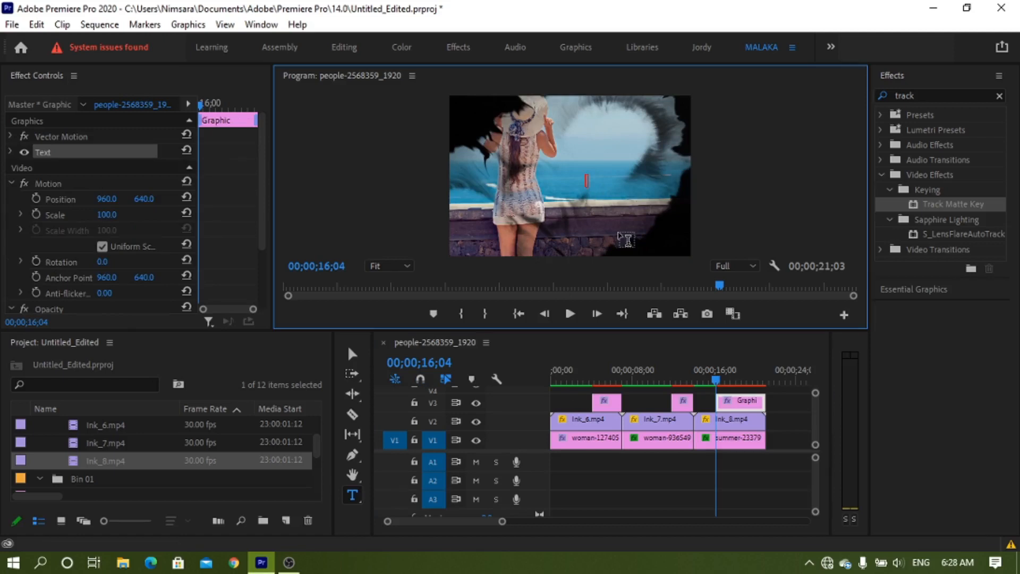
{"action": "type", "text": "summer"}
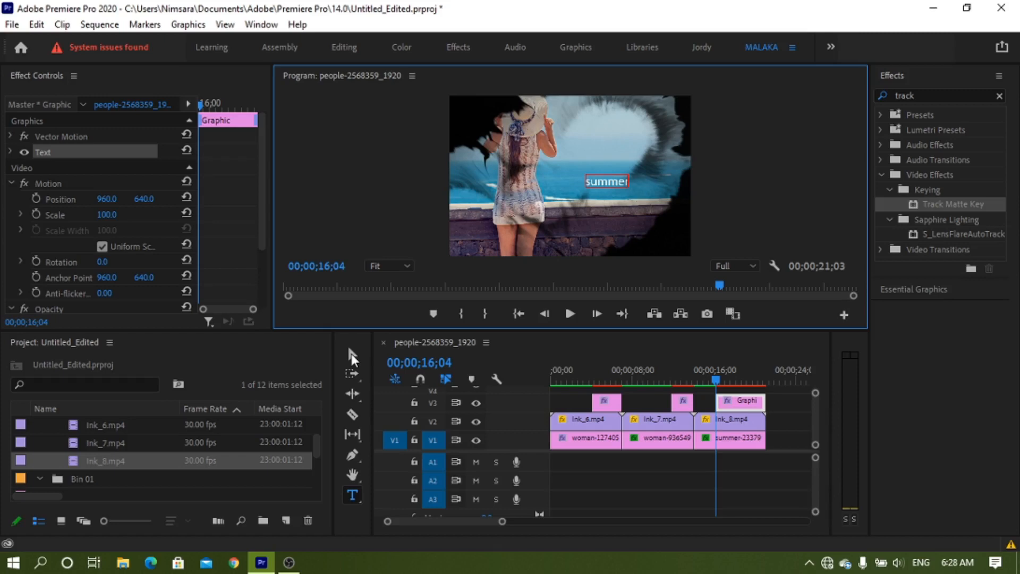
{"action": "left_click", "coordinate": [352, 353]}
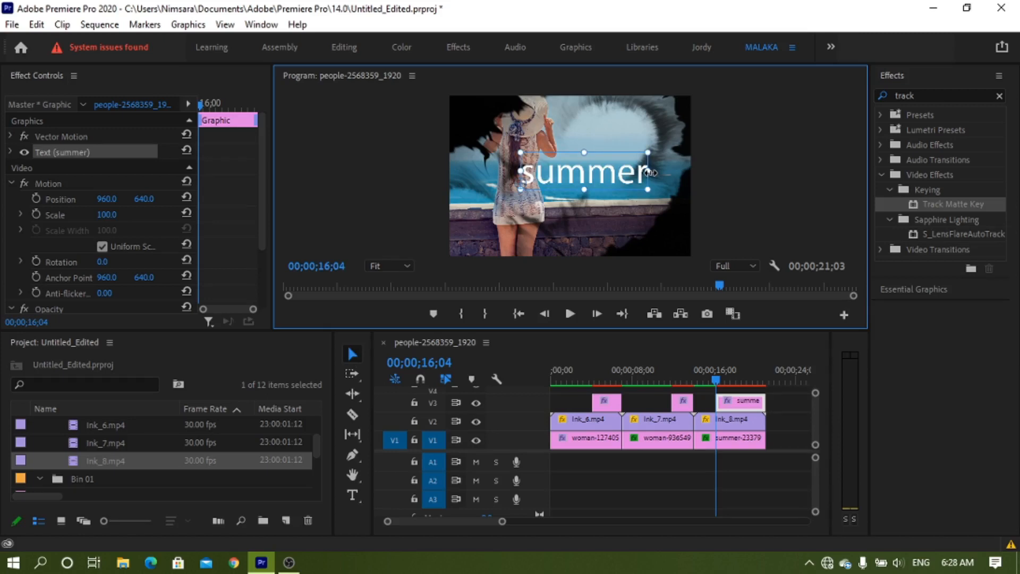